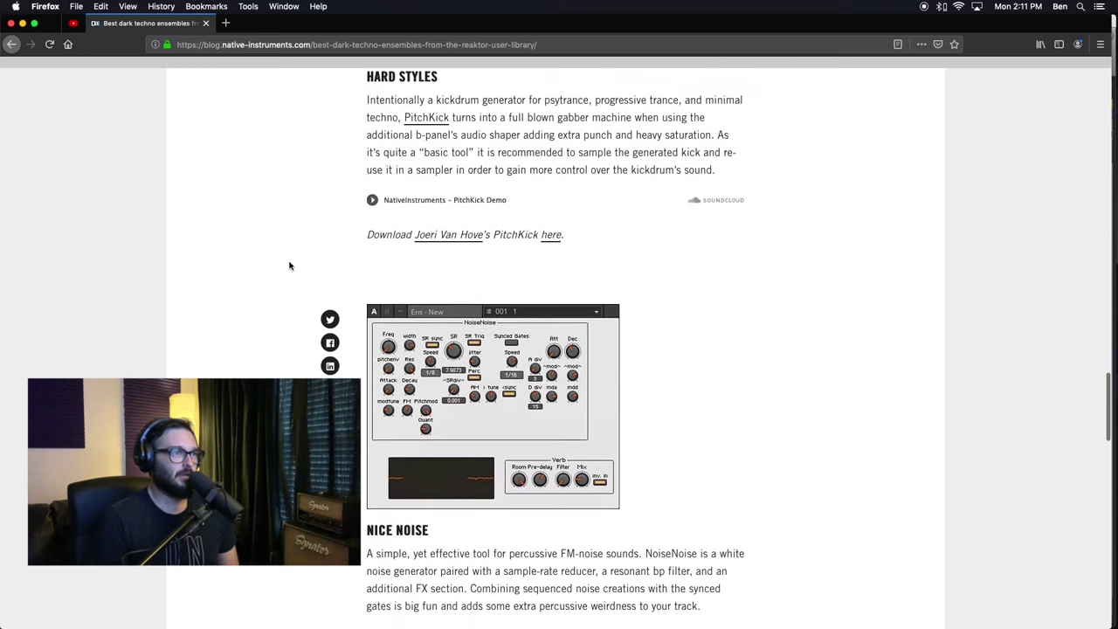
# Step: Read through the article's Hard Styles and Nice Noise sections on the PitchKick and NoiseNoise ensembles
pyautogui.scroll(-1, 290, 265)
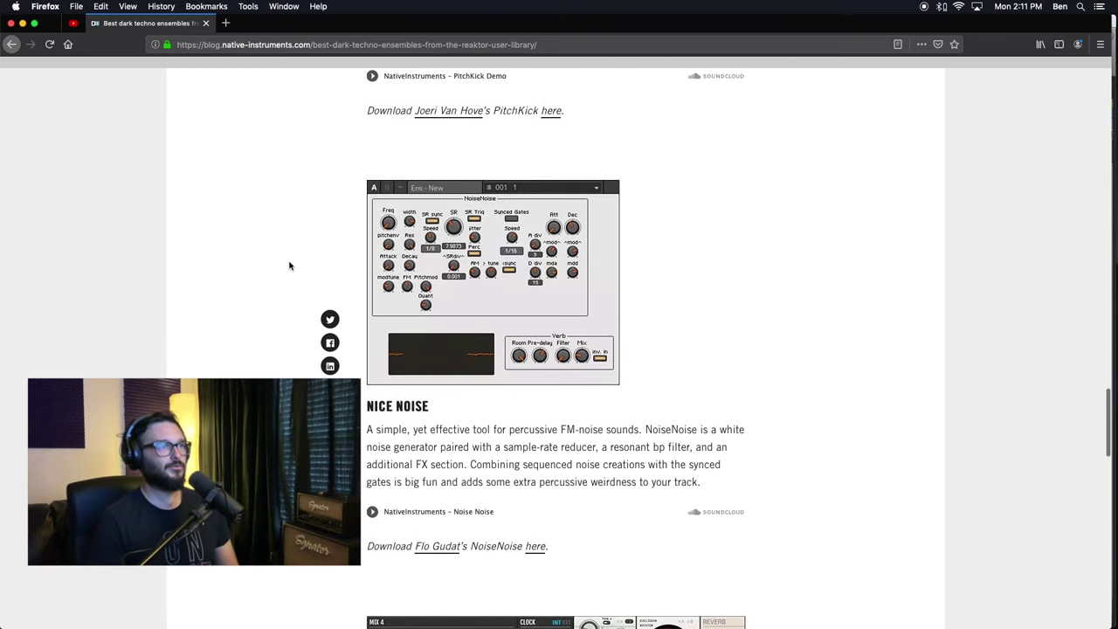
pyautogui.scroll(-1, 290, 266)
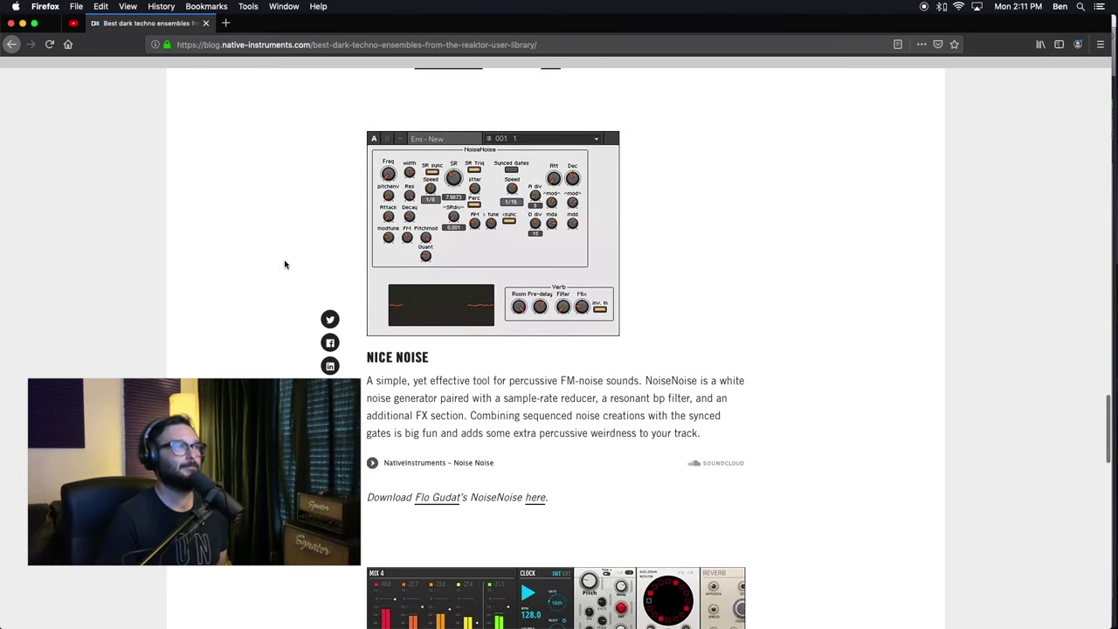
pyautogui.scroll(1, 282, 266)
pyautogui.scroll(-1, 270, 316)
pyautogui.scroll(8, 270, 316)
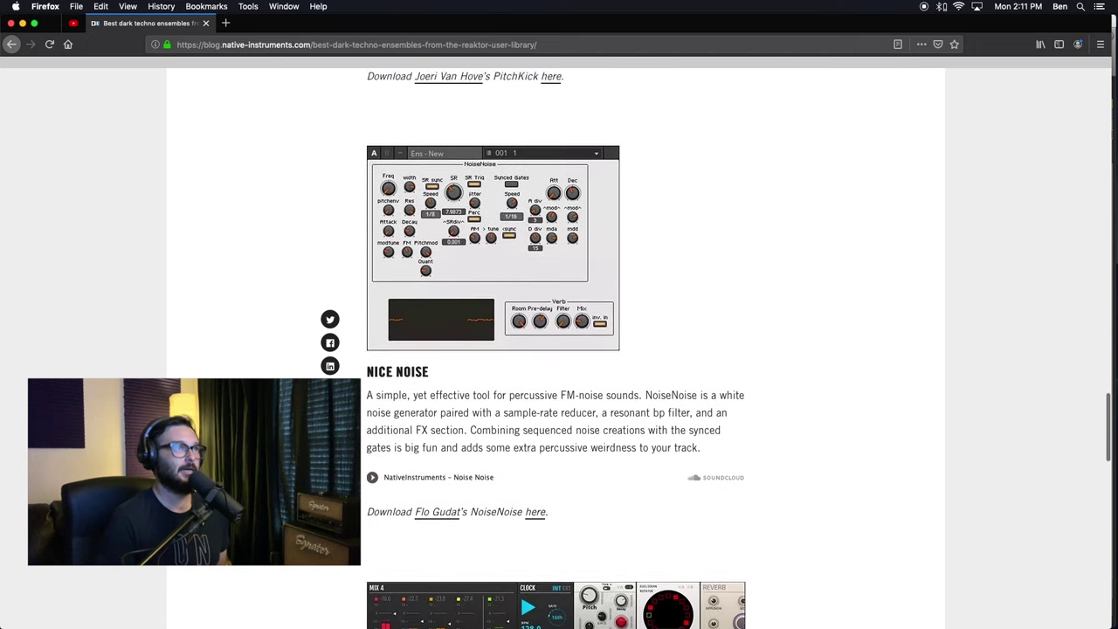
pyautogui.scroll(3, 556, 349)
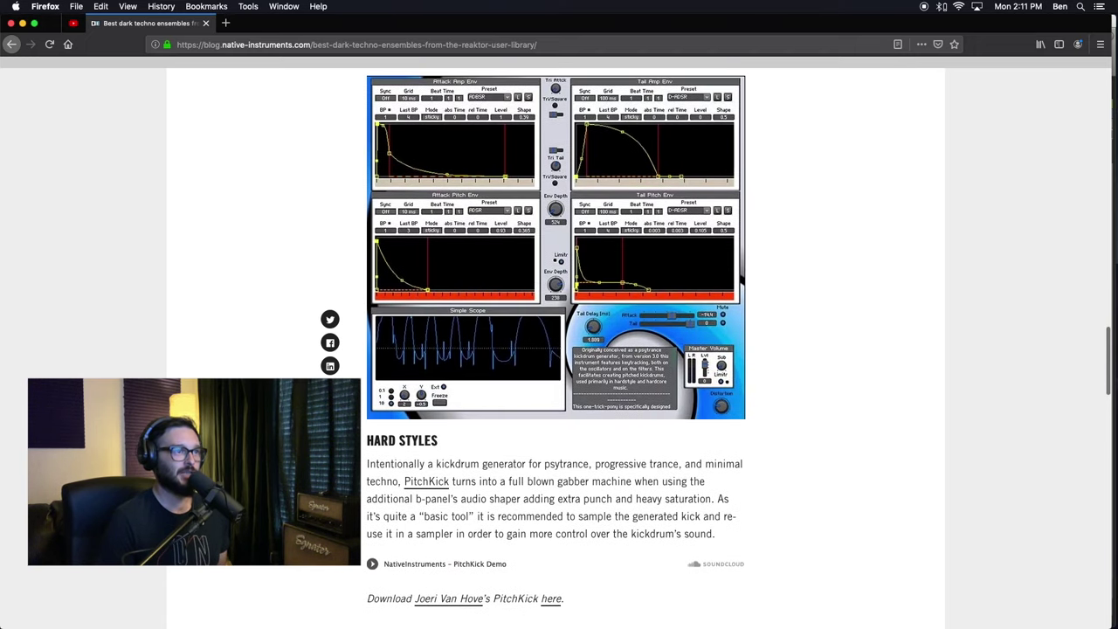
pyautogui.scroll(-1, 557, 349)
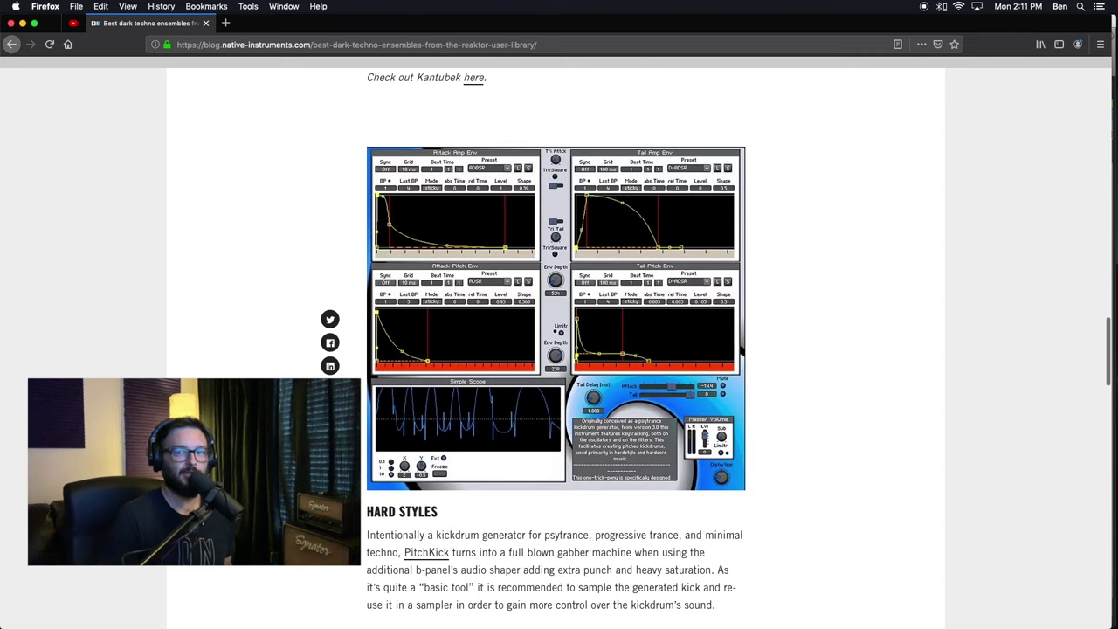
pyautogui.scroll(-10, 557, 350)
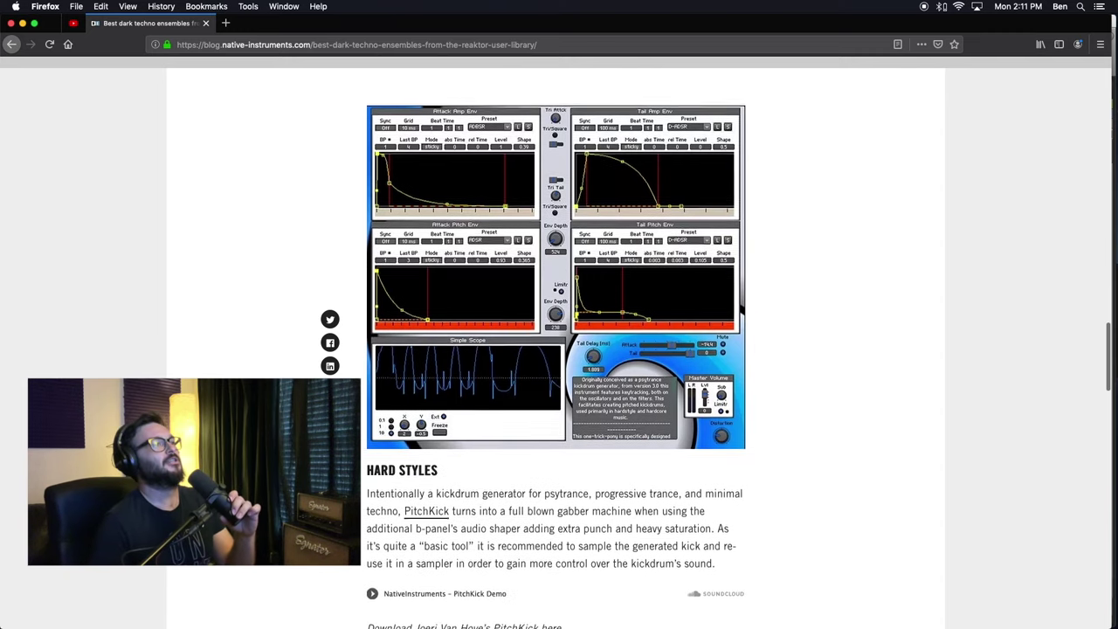
pyautogui.scroll(1, 264, 373)
pyautogui.scroll(-3, 263, 374)
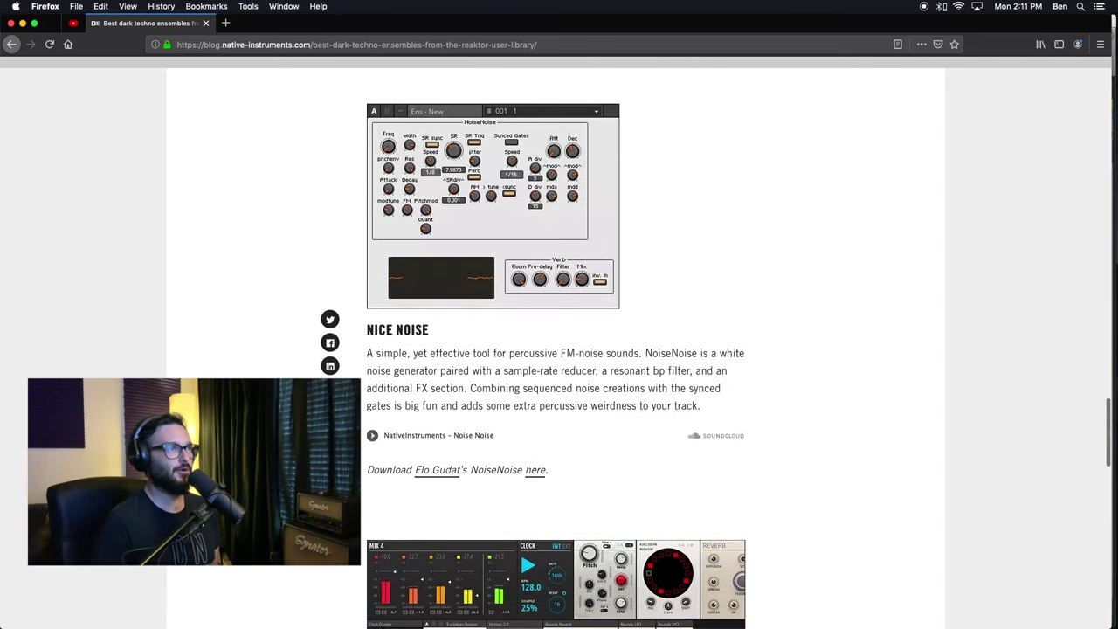
pyautogui.scroll(1, 264, 374)
pyautogui.scroll(1, 264, 374)
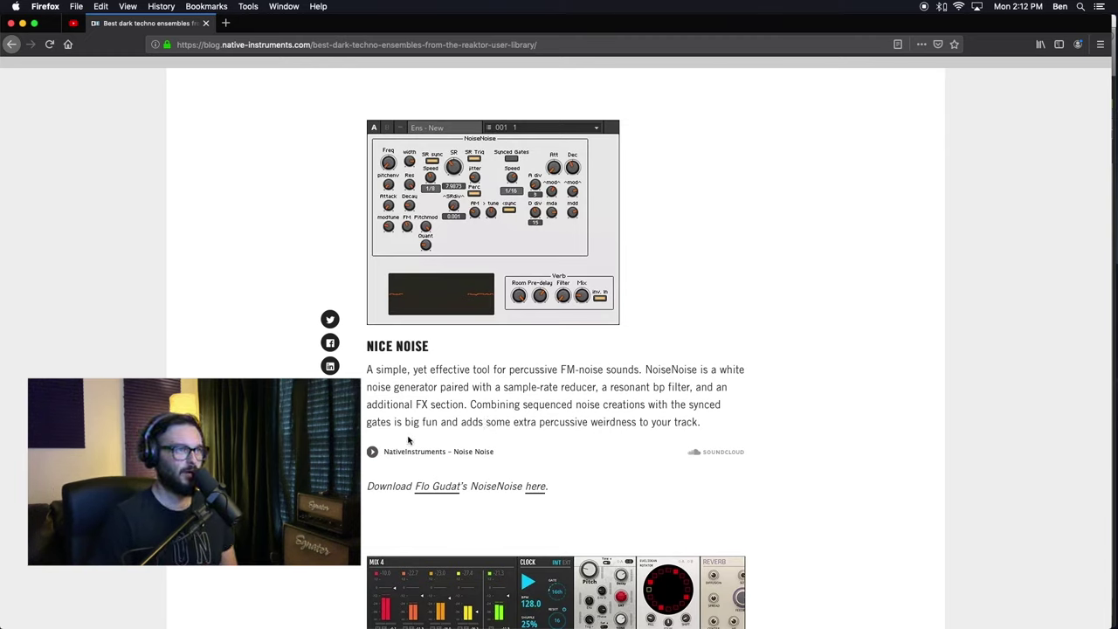
# Step: Open the NoiseNoise user library entry from the article and check its author's other uploads in a separate tab
pyautogui.click(539, 490)
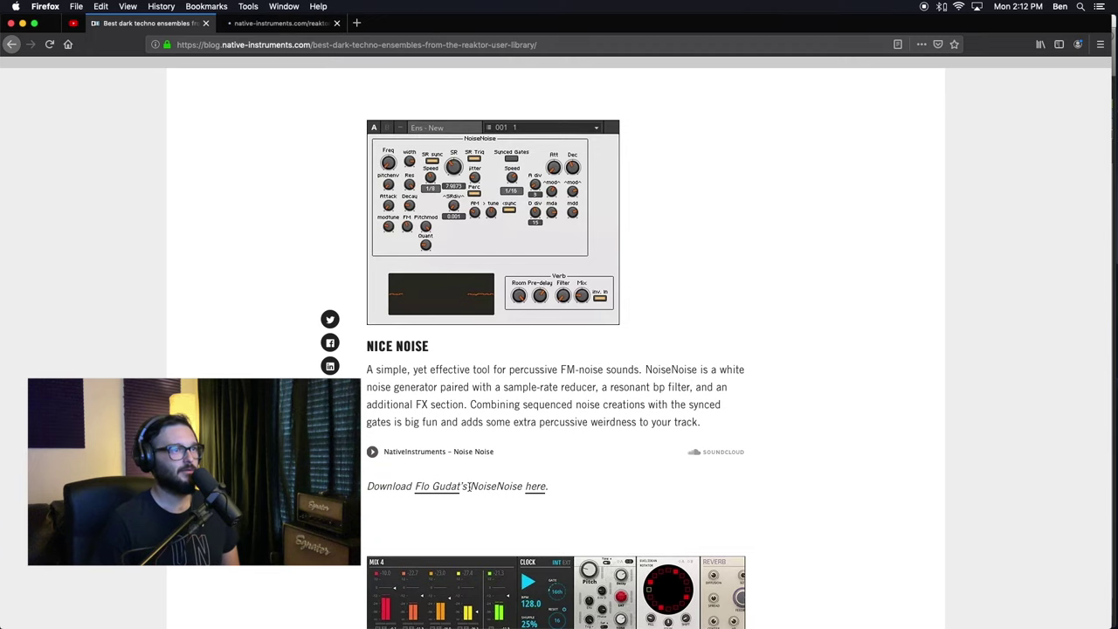
pyautogui.click(288, 23)
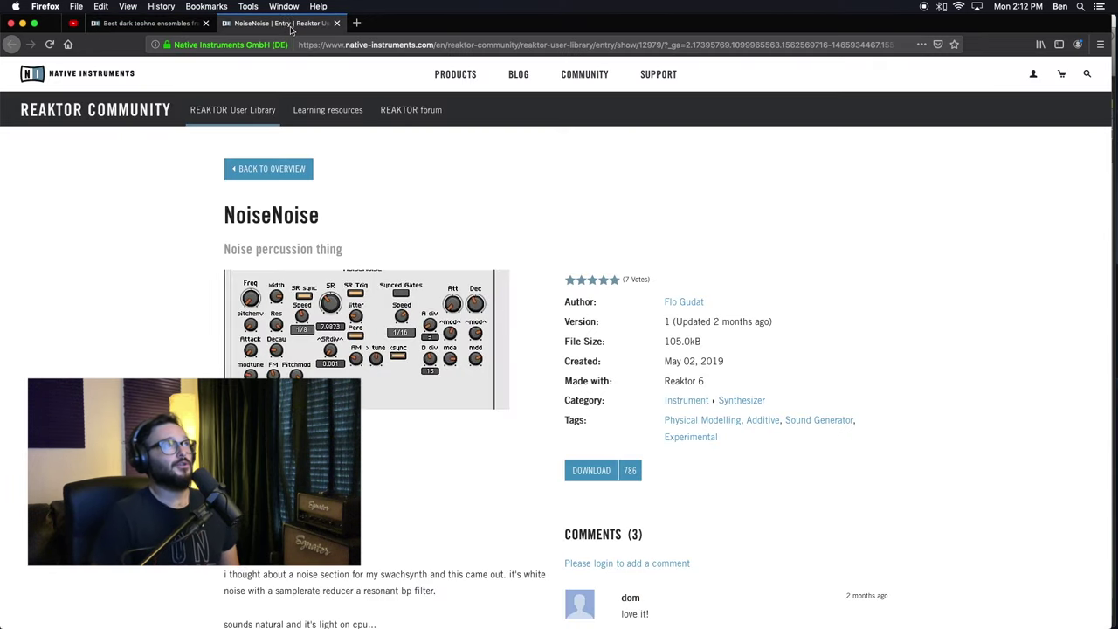
pyautogui.keyDown('super'); pyautogui.click(683, 301); pyautogui.keyUp('super')
pyautogui.click(398, 22)
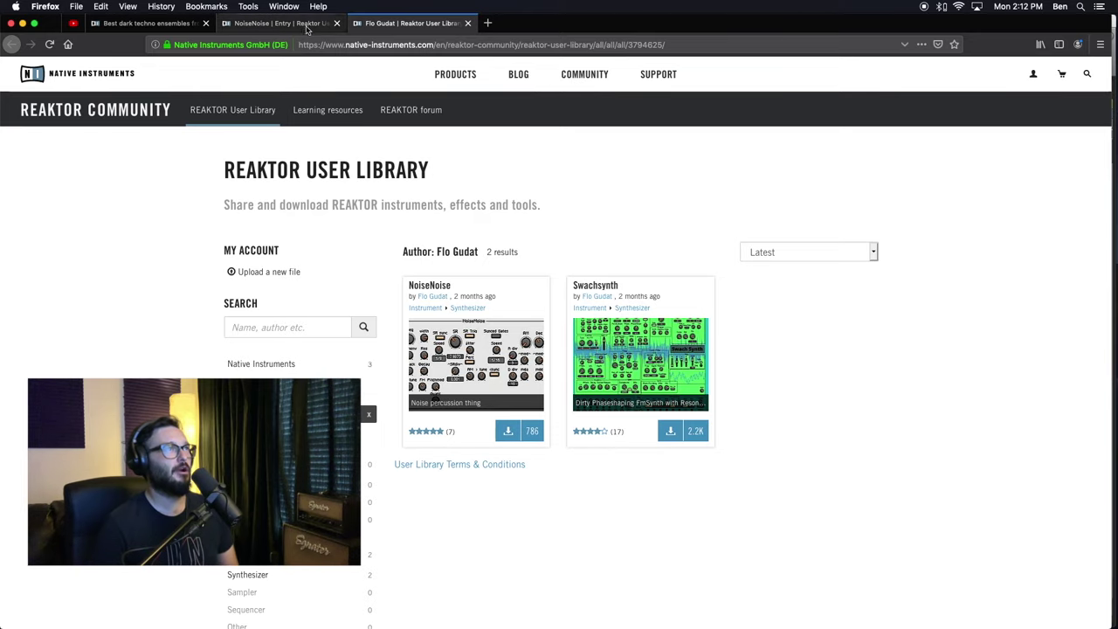
pyautogui.click(466, 24)
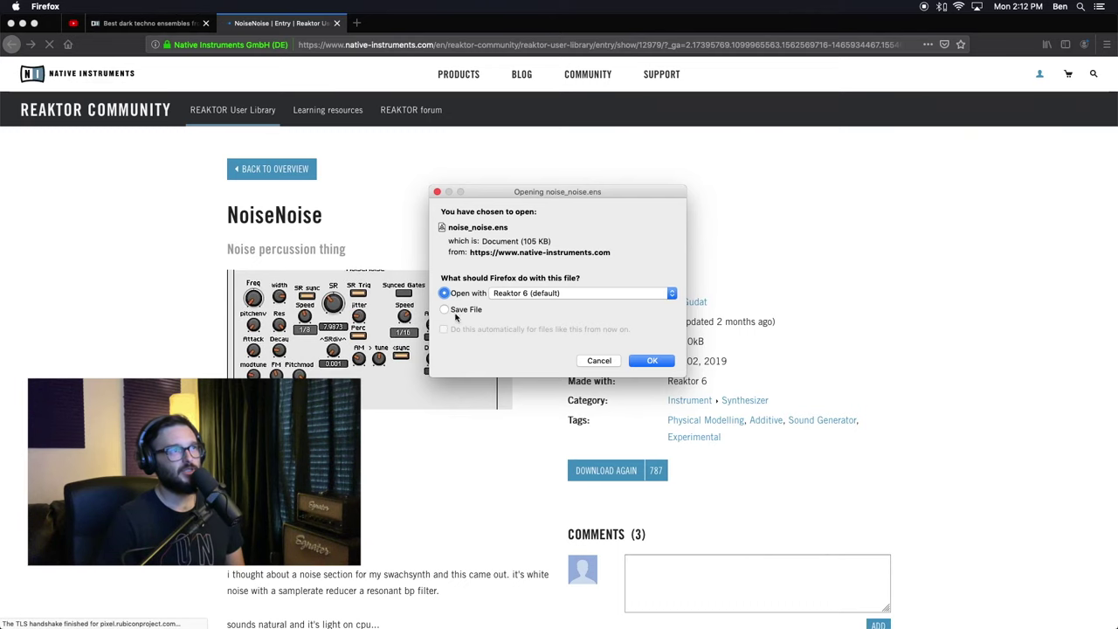
# Step: Save the noise_noise.ens download to disk and minimise the browser window
pyautogui.click(447, 310)
pyautogui.click(650, 360)
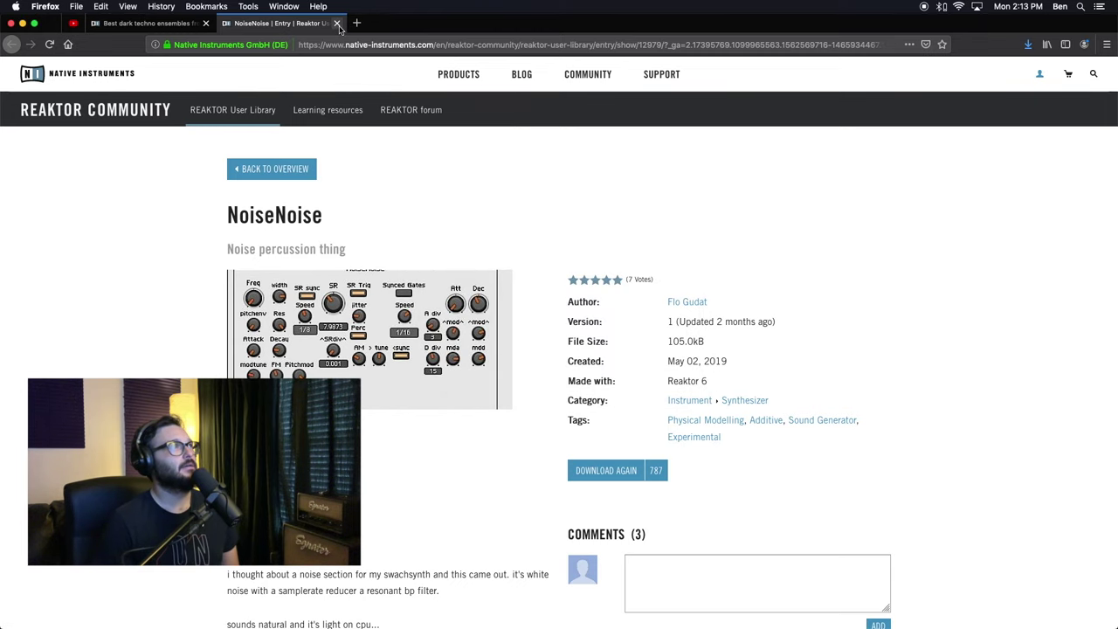
pyautogui.click(23, 26)
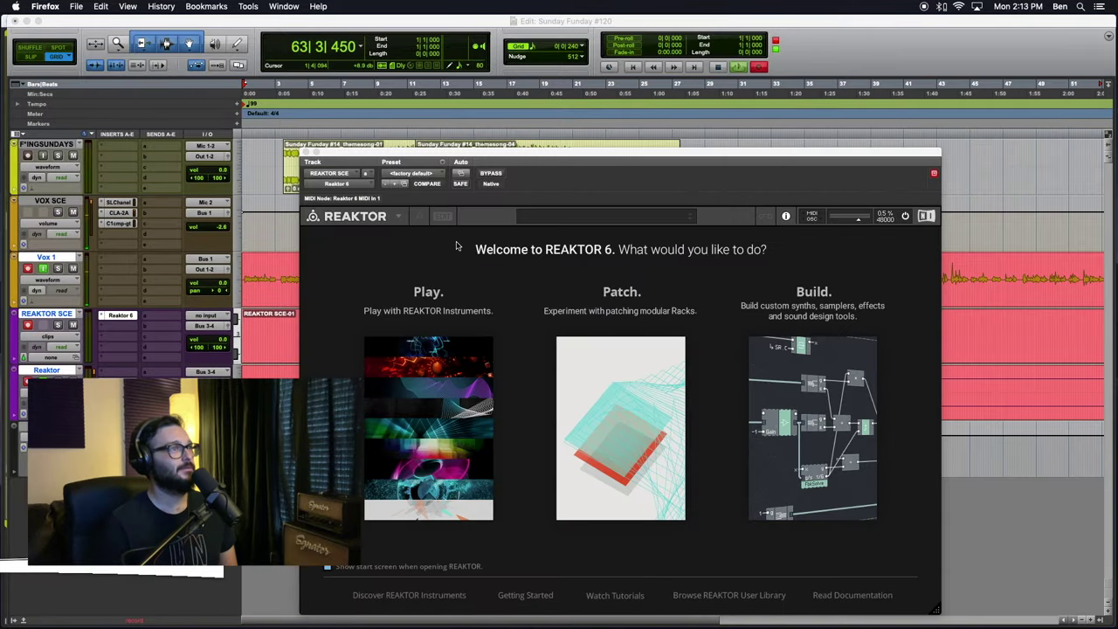
# Step: Switch to Finder and open the Downloads folder
pyautogui.press('super+Tab')
pyautogui.press('super+Tab')
pyautogui.press('super+Tab')
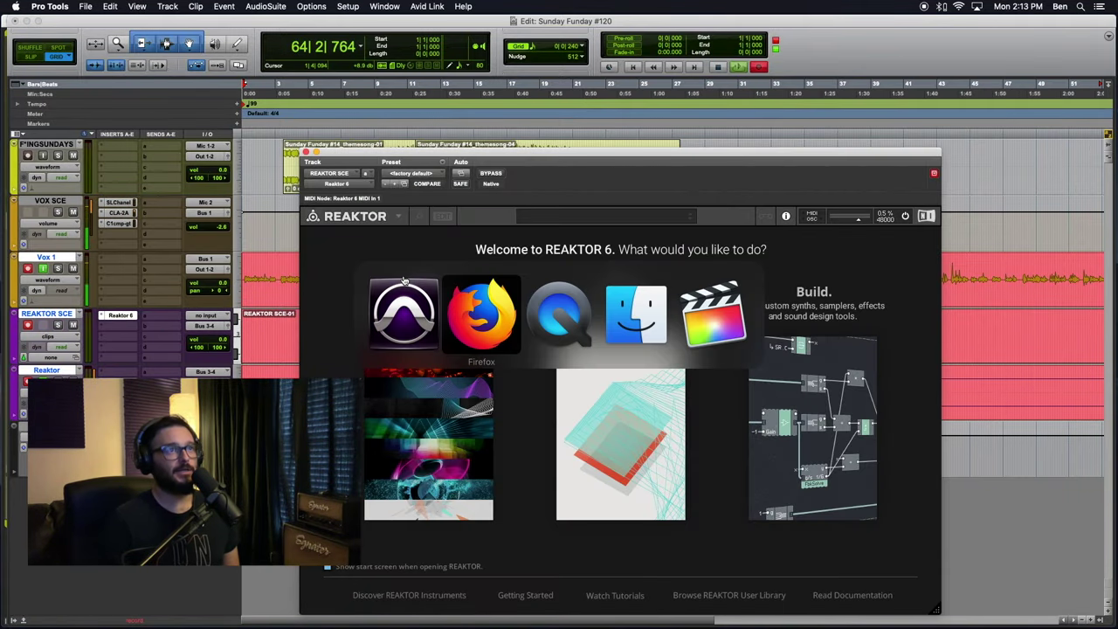
pyautogui.moveTo(4, 384)
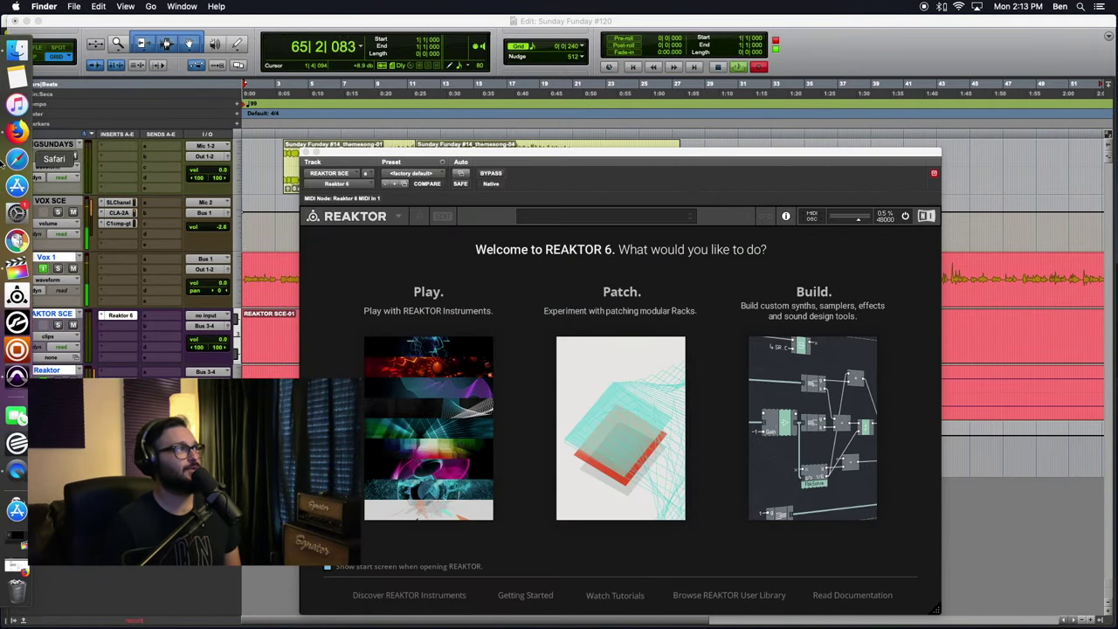
pyautogui.click(17, 48)
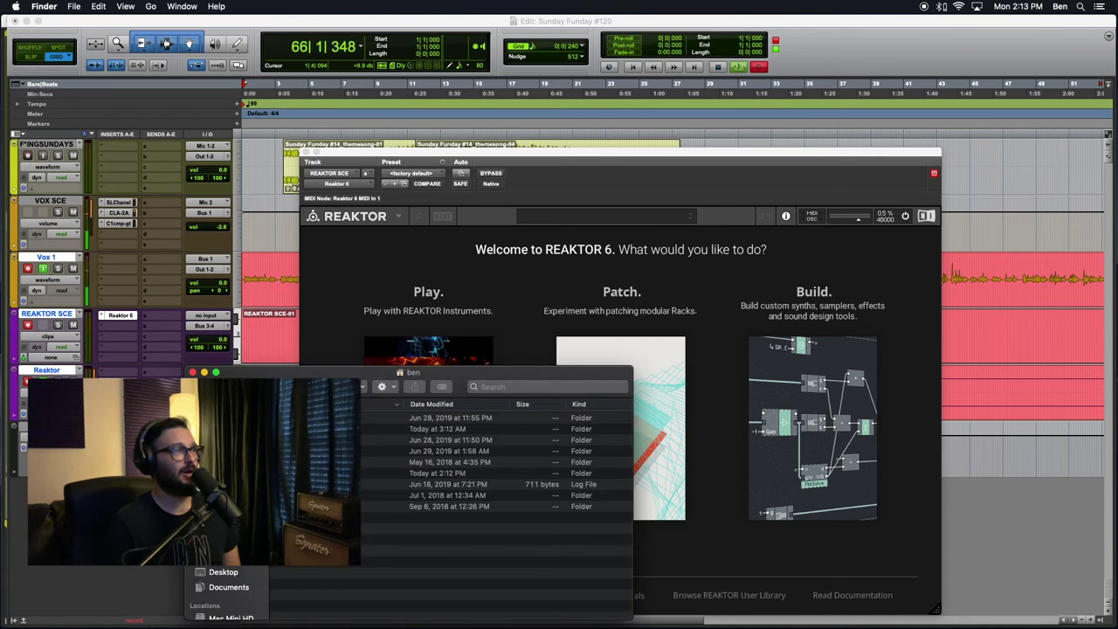
pyautogui.press('alt+super+l')
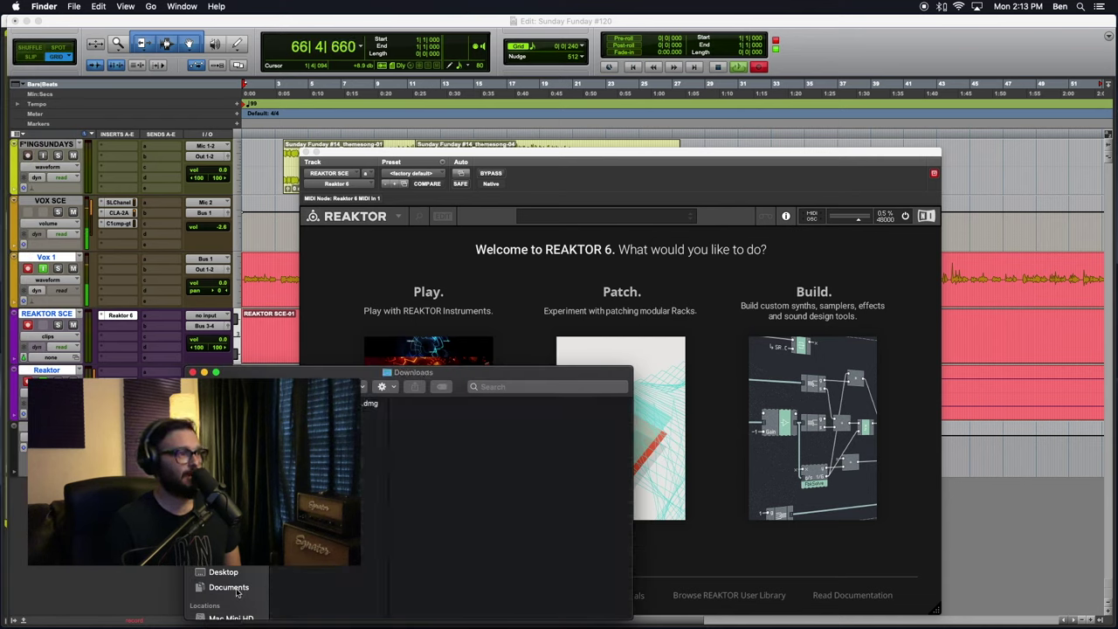
# Step: Open the Community Ensembles folder inside the Reaktor 6 library in Documents
pyautogui.click(235, 591)
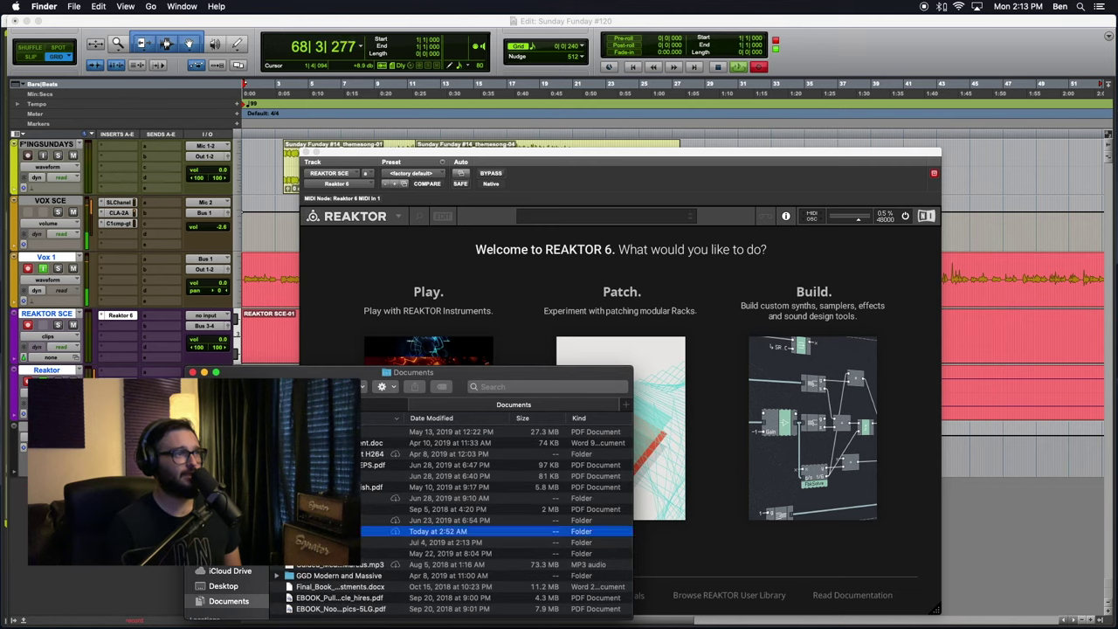
pyautogui.doubleClick(454, 531)
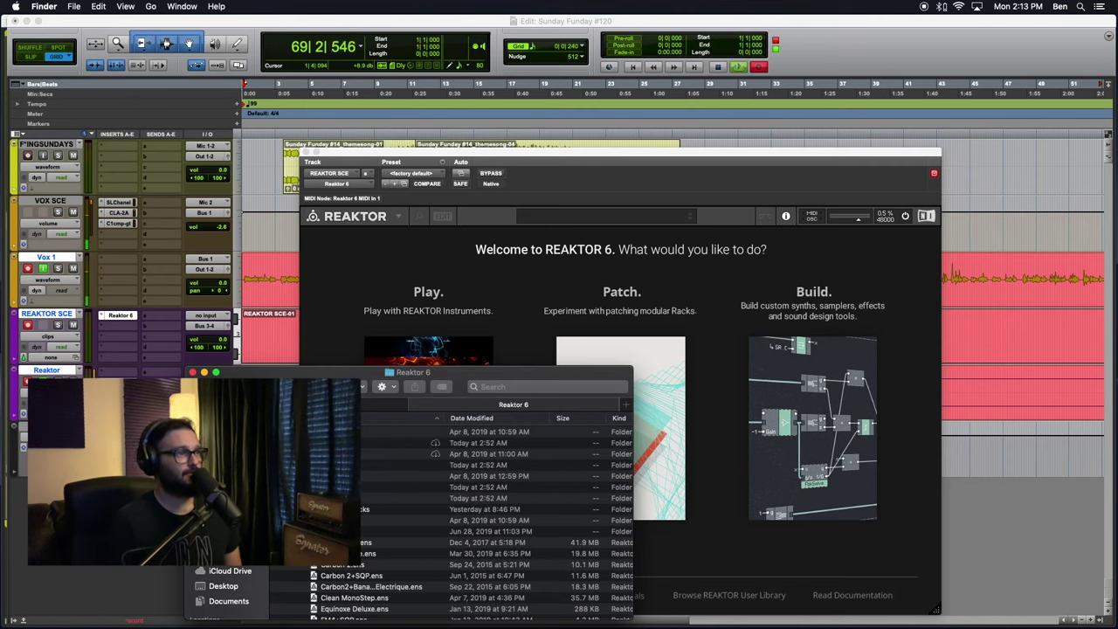
pyautogui.doubleClick(374, 486)
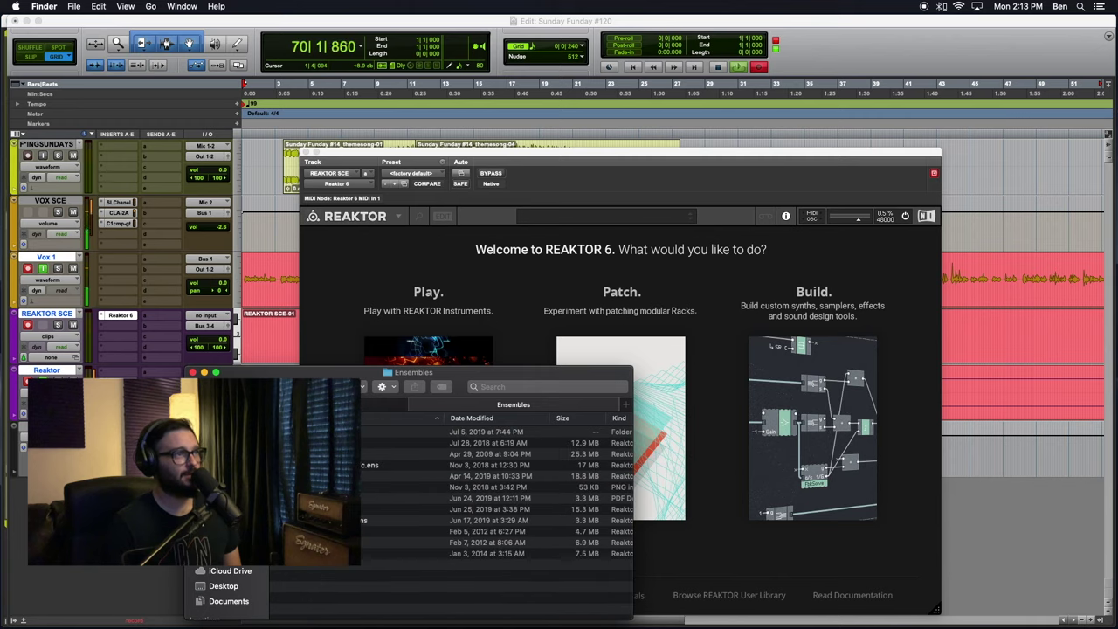
# Step: Transfer the noise_noise.ens file from Downloads into the Community Ensembles folder and return to the Reaktor 6 folder
pyautogui.press('alt+super+l')
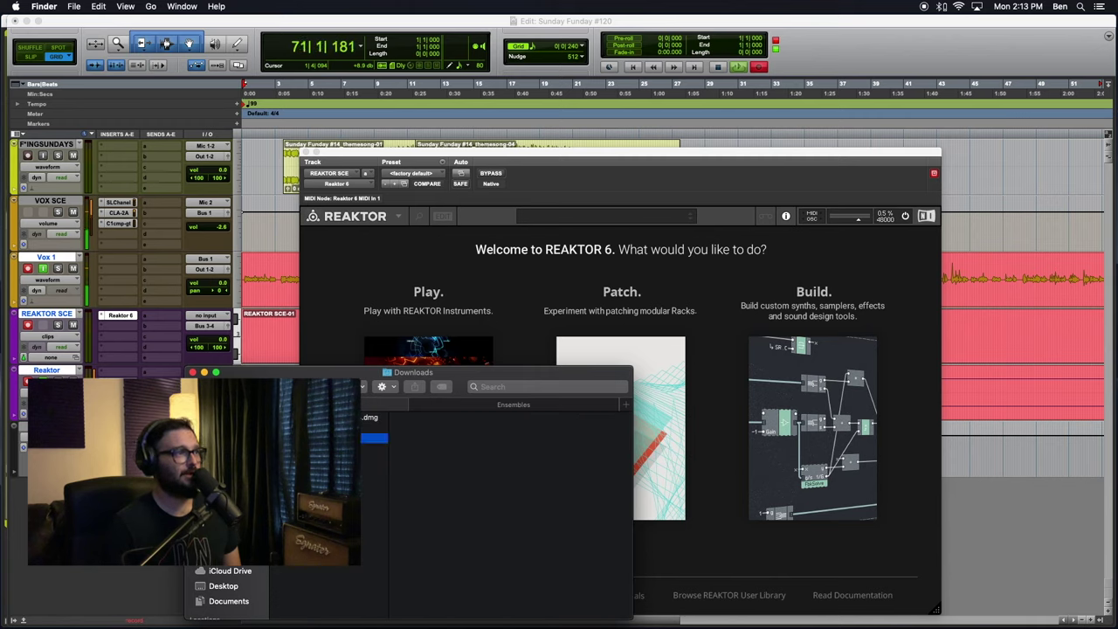
pyautogui.press('super+[')
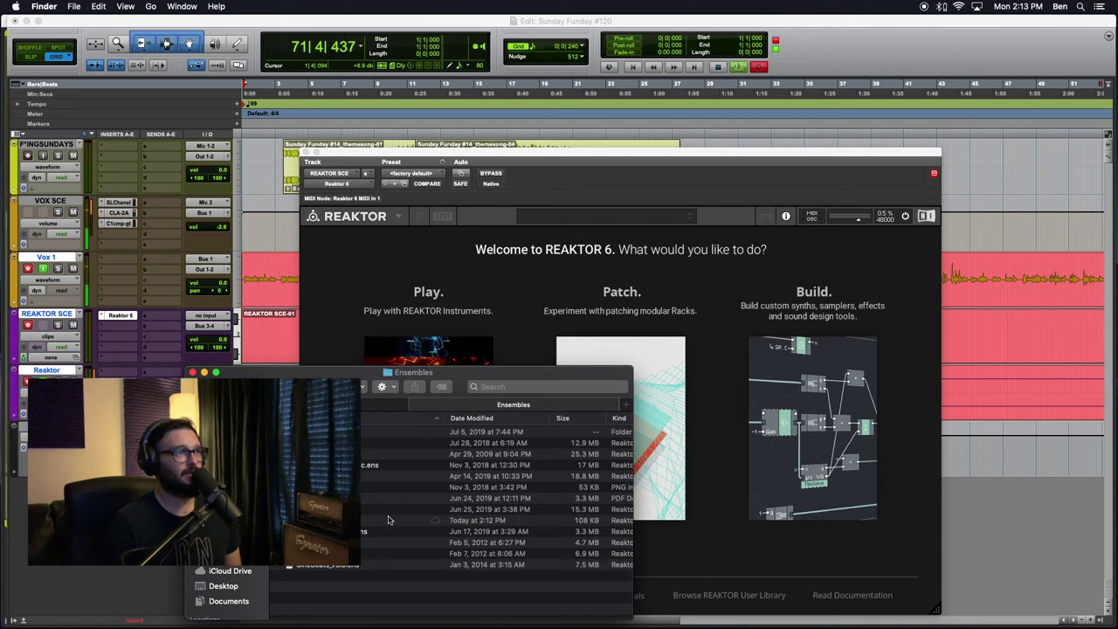
pyautogui.press('super+Up')
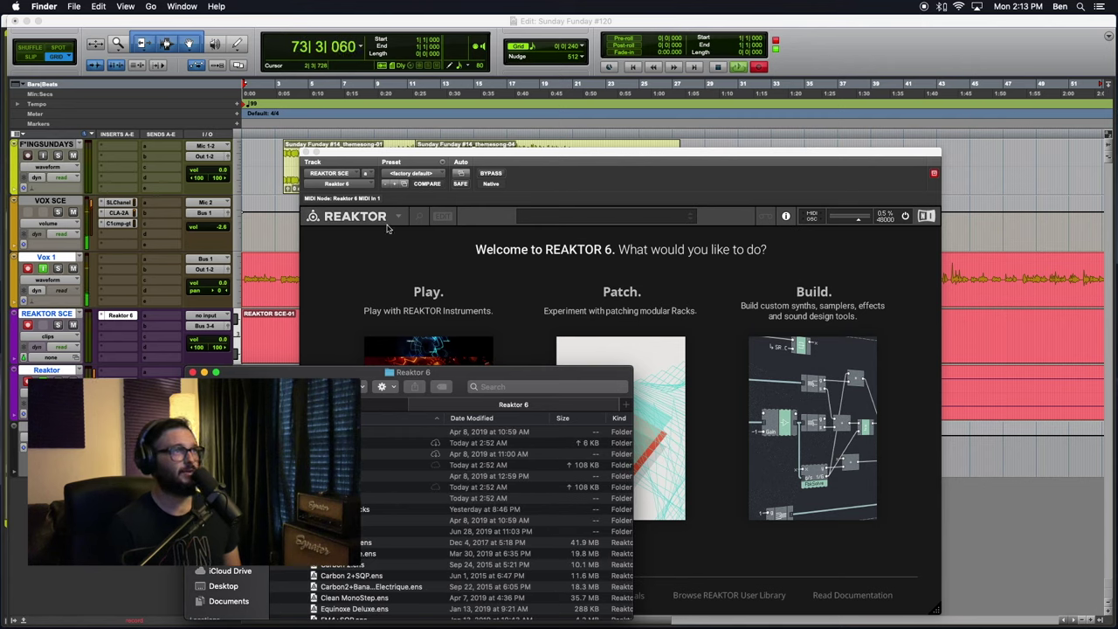
# Step: Switch to Pro Tools, choose Play on Reaktor's welcome screen and move the plug-in window higher
pyautogui.click(382, 250)
pyautogui.click(407, 390)
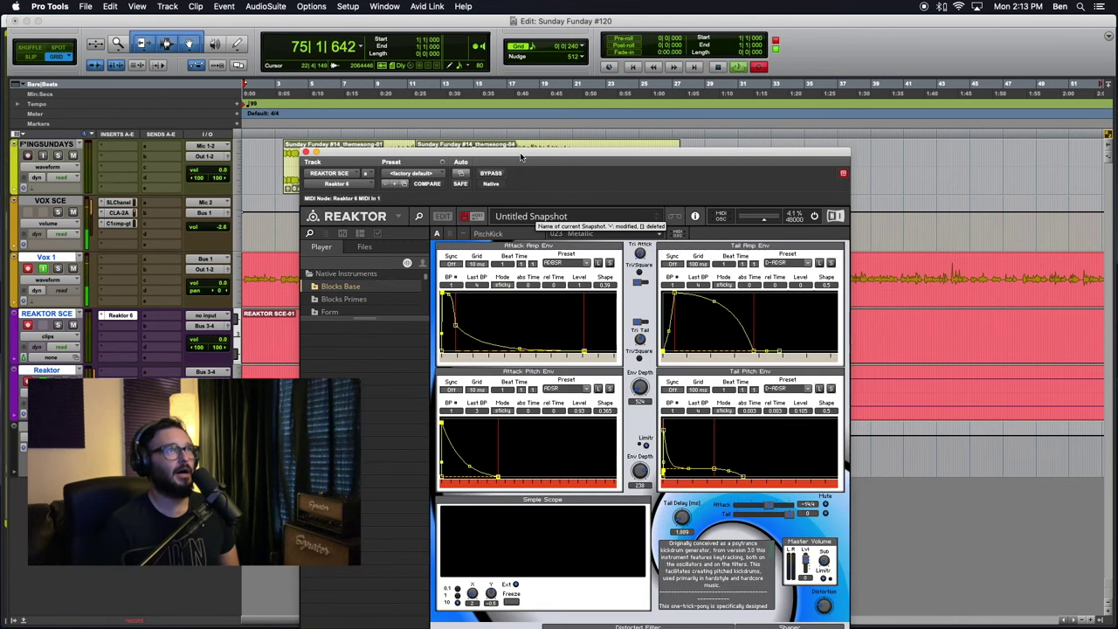
pyautogui.moveTo(522, 158); pyautogui.dragTo(535, 83)
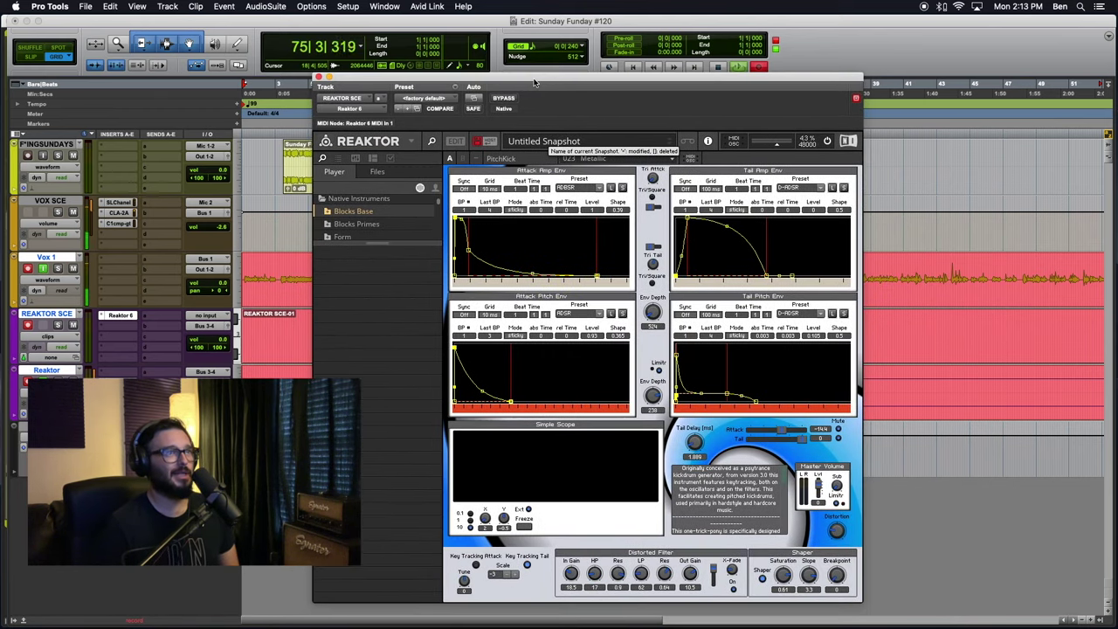
# Step: Enable Reaktor's edit mode, enlarge the browser's folder area and expand the Community Ensembles folder in the User Library
pyautogui.click(454, 141)
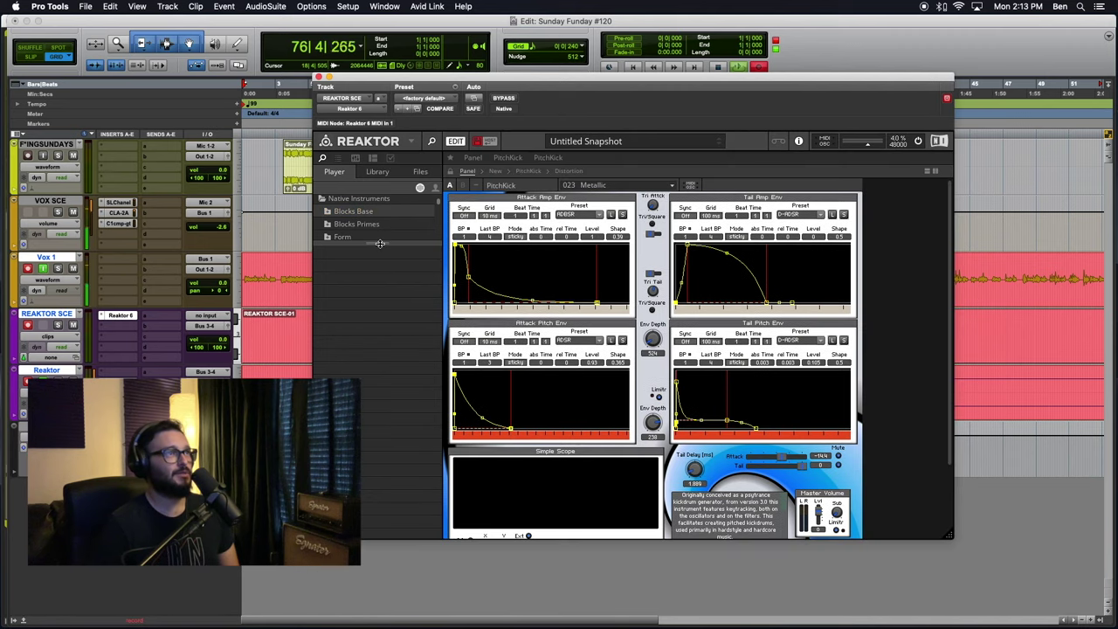
pyautogui.moveTo(379, 244); pyautogui.dragTo(383, 354)
pyautogui.click(432, 189)
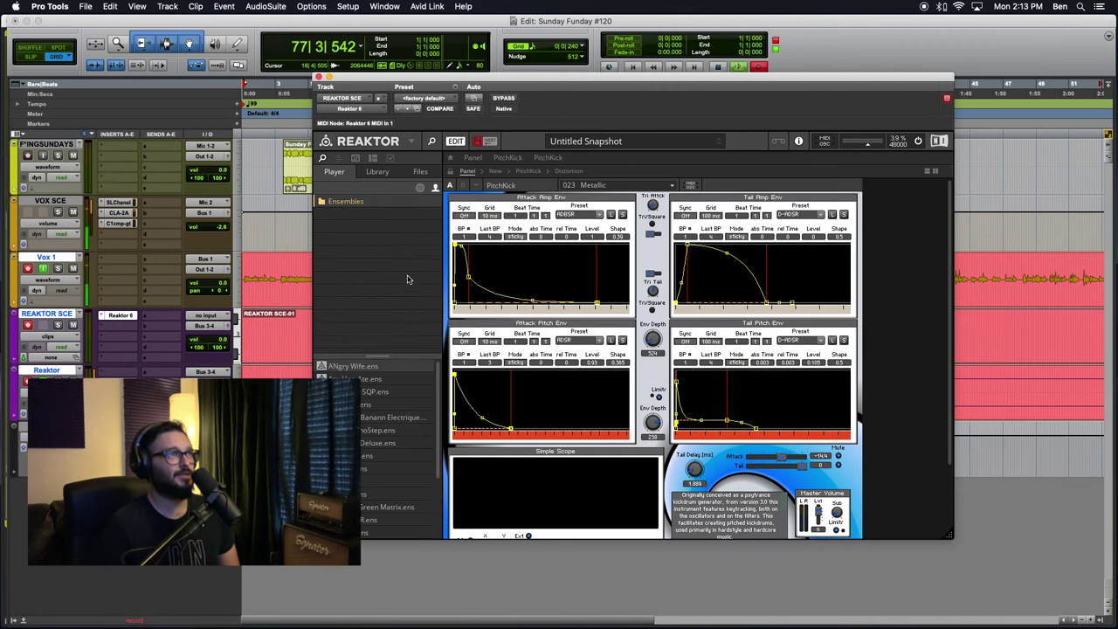
pyautogui.click(377, 172)
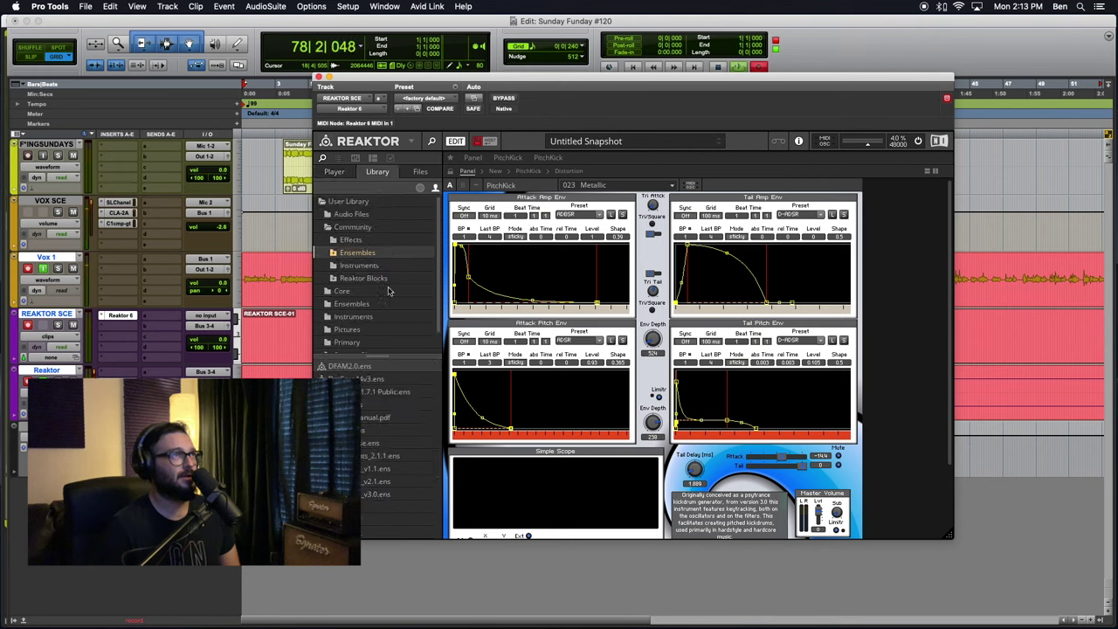
pyautogui.click(337, 253)
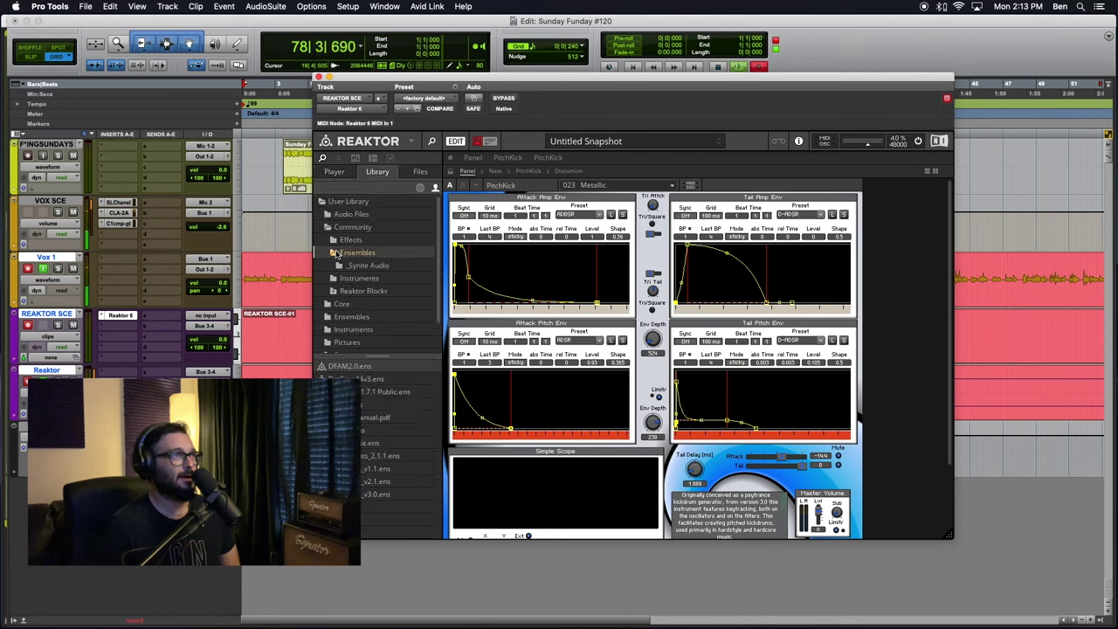
# Step: Load the NoiseNoise ensemble without saving changes to the current one, and move the plug-in window lower
pyautogui.doubleClick(397, 445)
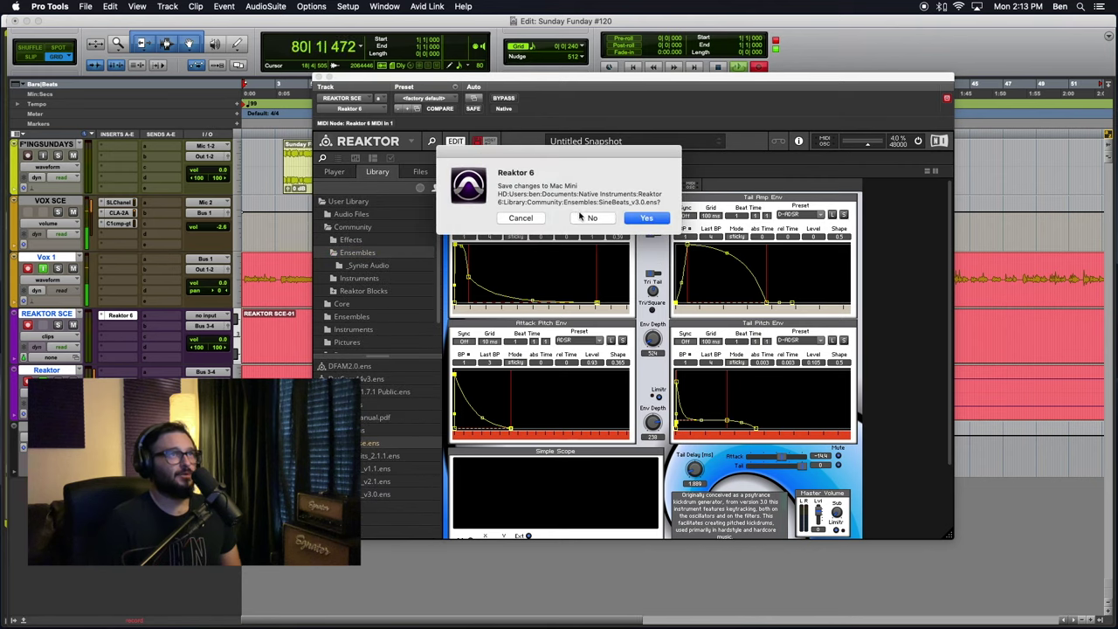
pyautogui.click(590, 220)
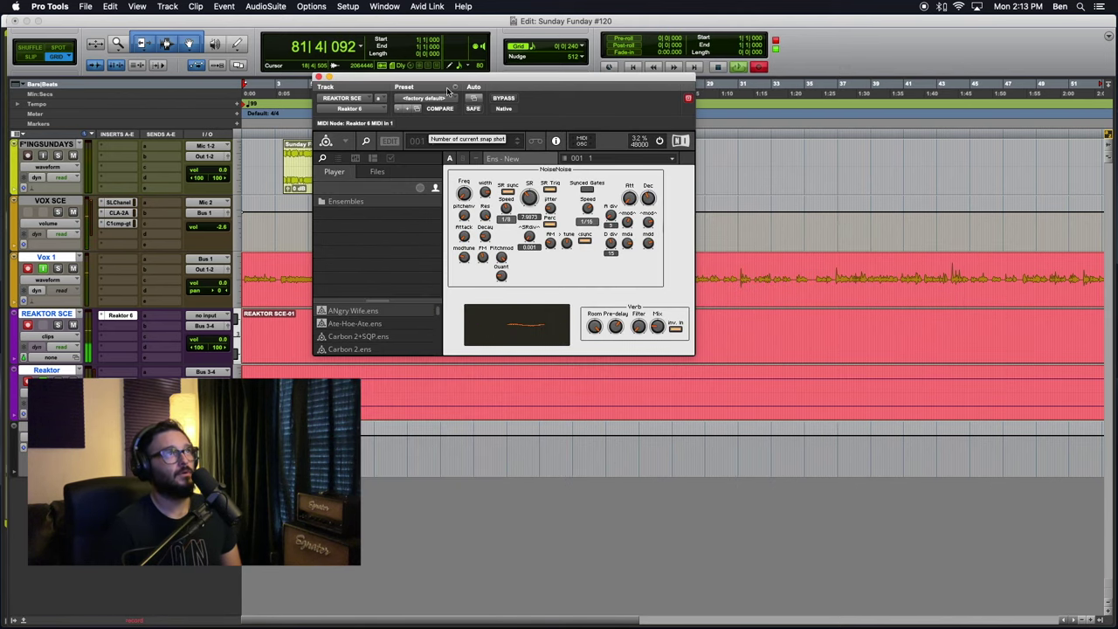
pyautogui.moveTo(441, 83); pyautogui.dragTo(393, 233)
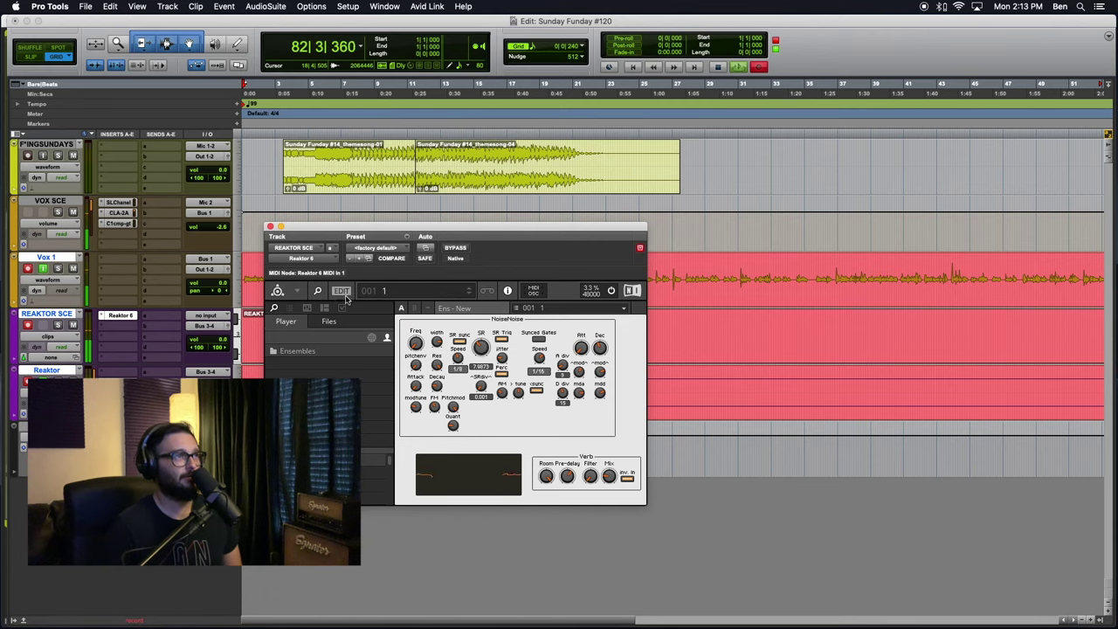
# Step: Hide Reaktor's browser pane and turn on edit mode for the NoiseNoise ensemble
pyautogui.click(315, 293)
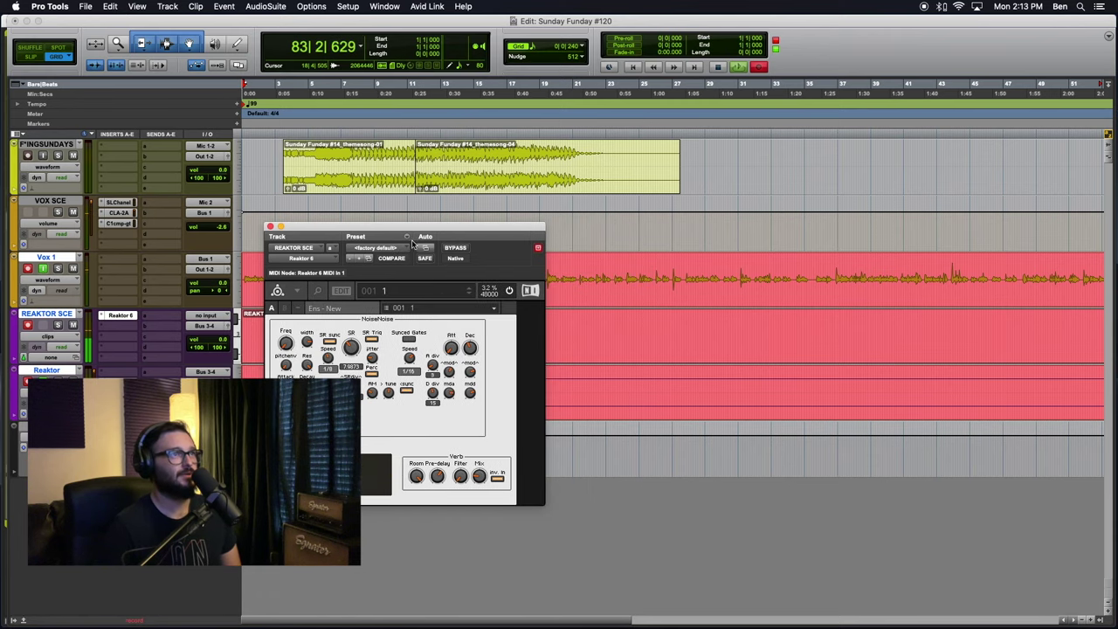
pyautogui.click(341, 291)
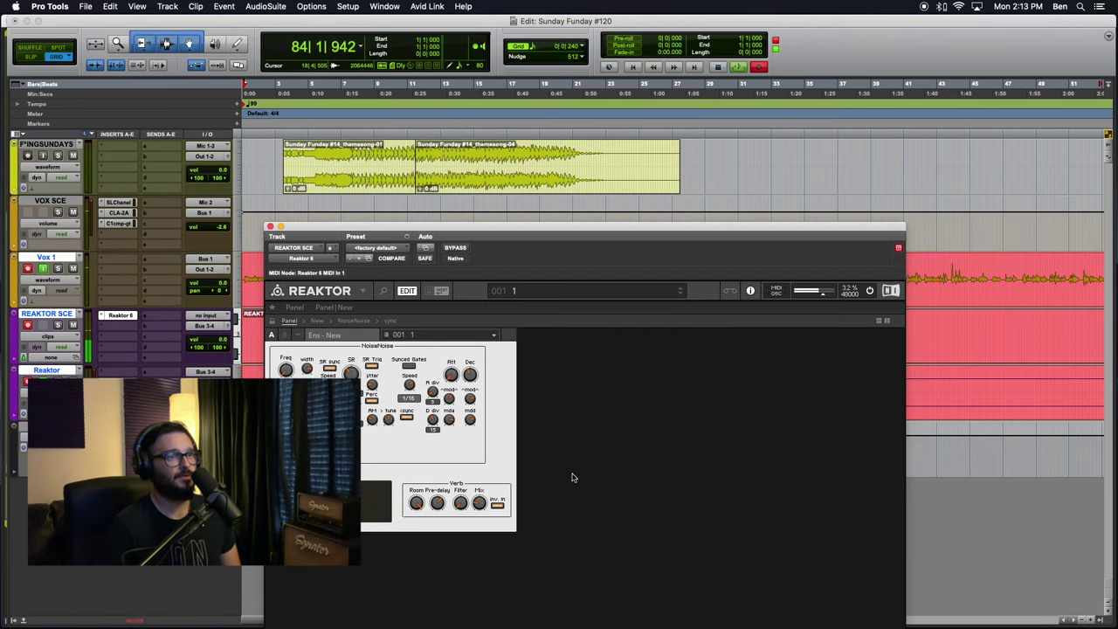
# Step: Shrink the Reaktor plug-in window to fit the NoiseNoise panel, move it over the tracks and turn off edit mode
pyautogui.moveTo(643, 234); pyautogui.dragTo(693, 119)
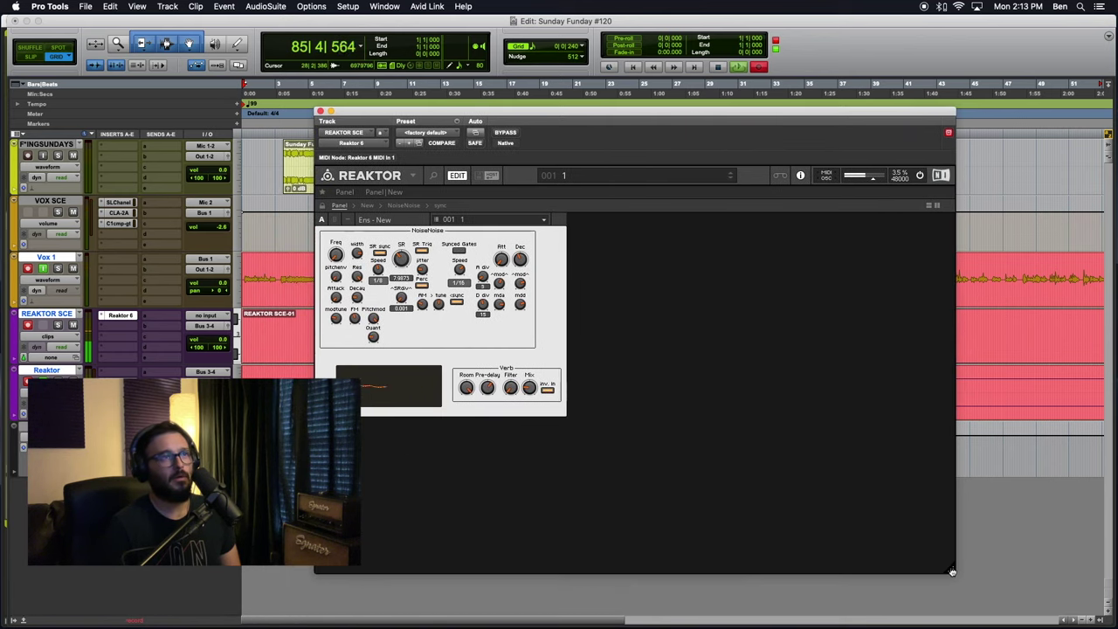
pyautogui.moveTo(952, 571); pyautogui.dragTo(548, 419)
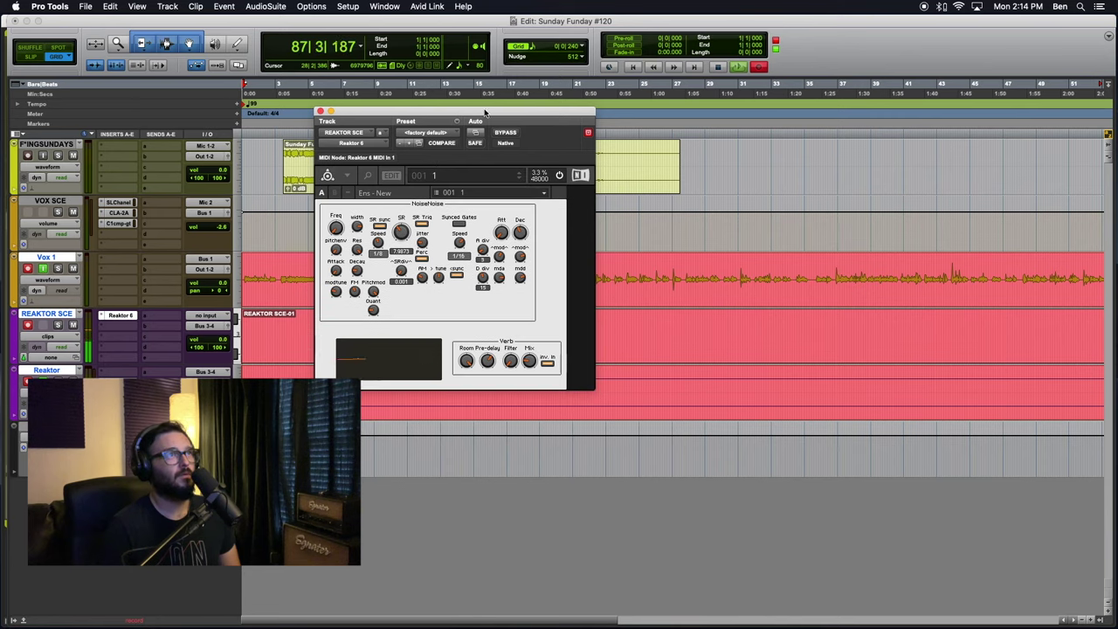
pyautogui.moveTo(452, 117); pyautogui.dragTo(585, 227)
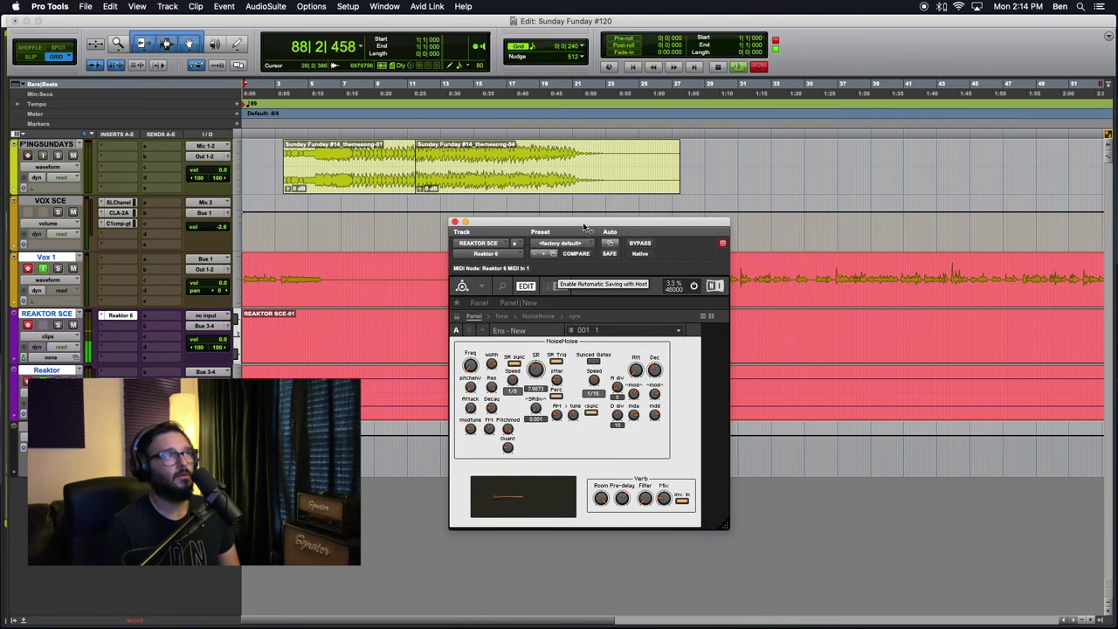
pyautogui.click(531, 289)
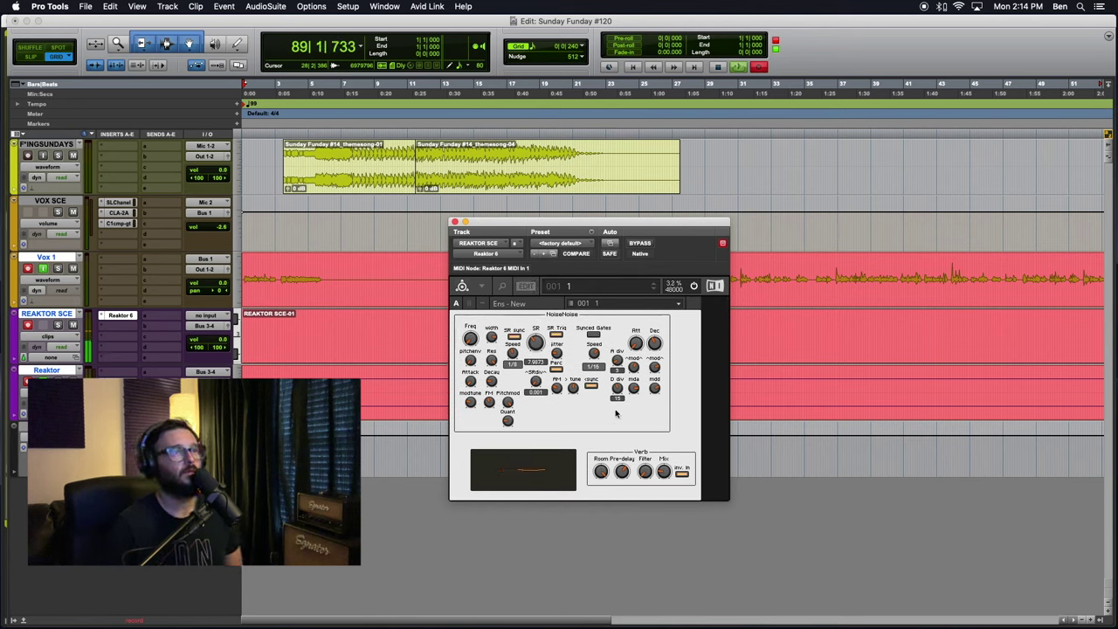
# Step: Raise the Mix amount in NoiseNoise's Verb section
pyautogui.moveTo(663, 471); pyautogui.dragTo(671, 433)
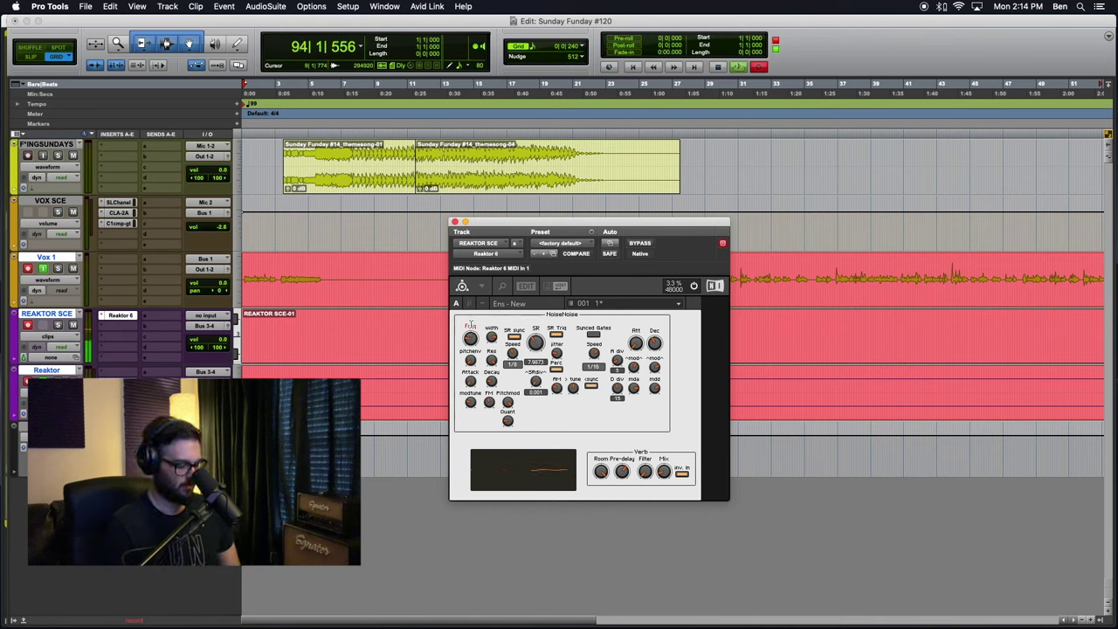
pyautogui.press('super+bracketleft')
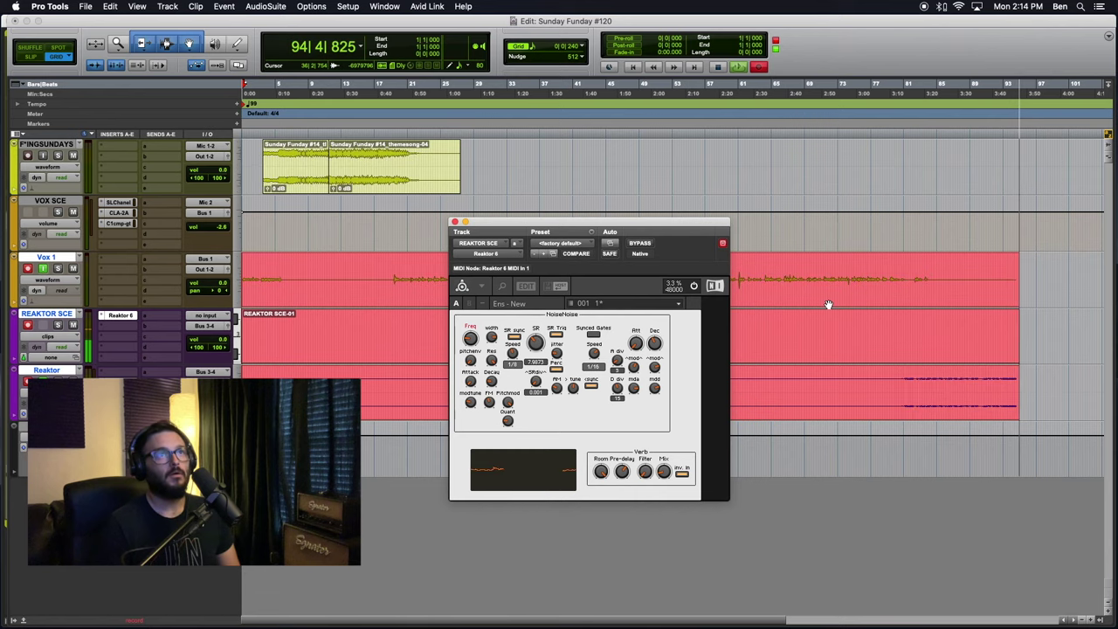
pyautogui.press('super+bracketleft')
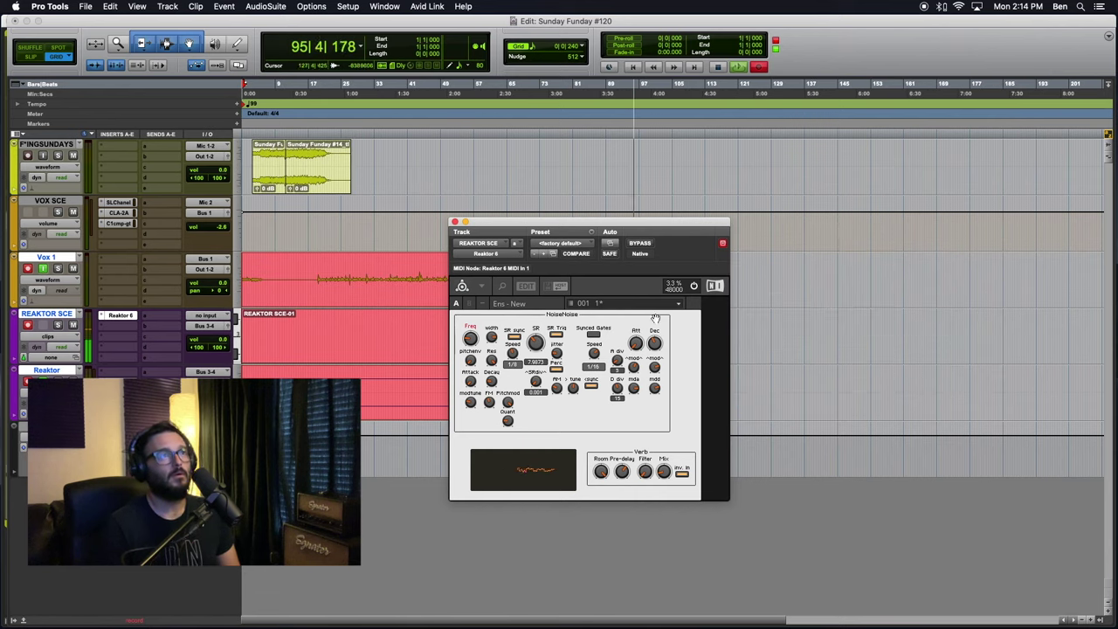
# Step: Adjust the SR rate and its synced Speed, and try out the Synced Gates, SR Trig and Jitter controls
pyautogui.click(593, 337)
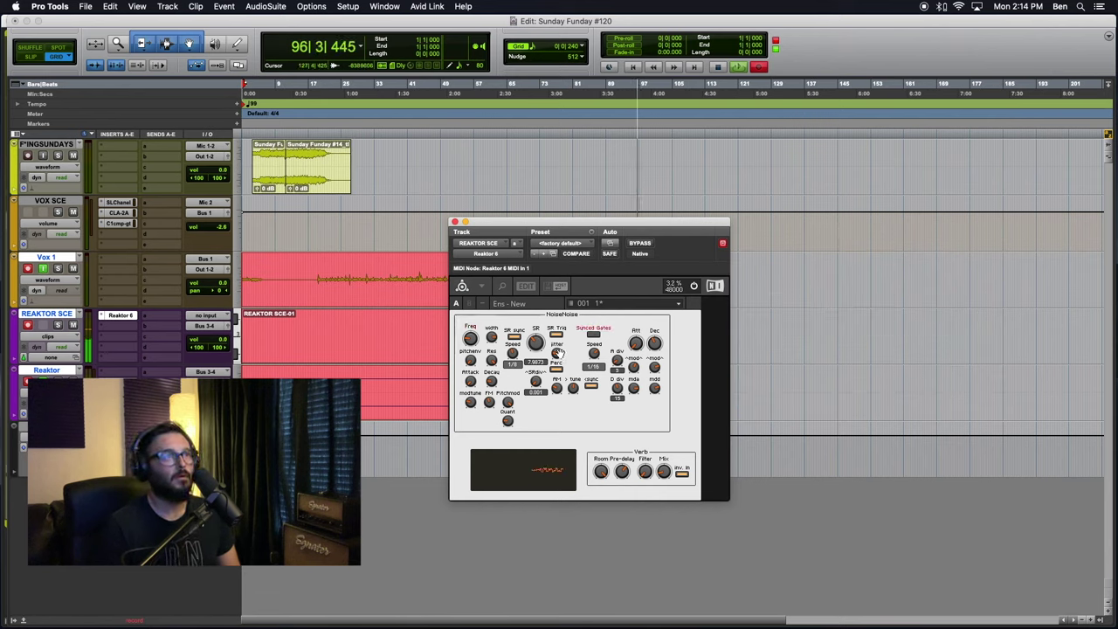
pyautogui.moveTo(538, 345); pyautogui.dragTo(537, 300)
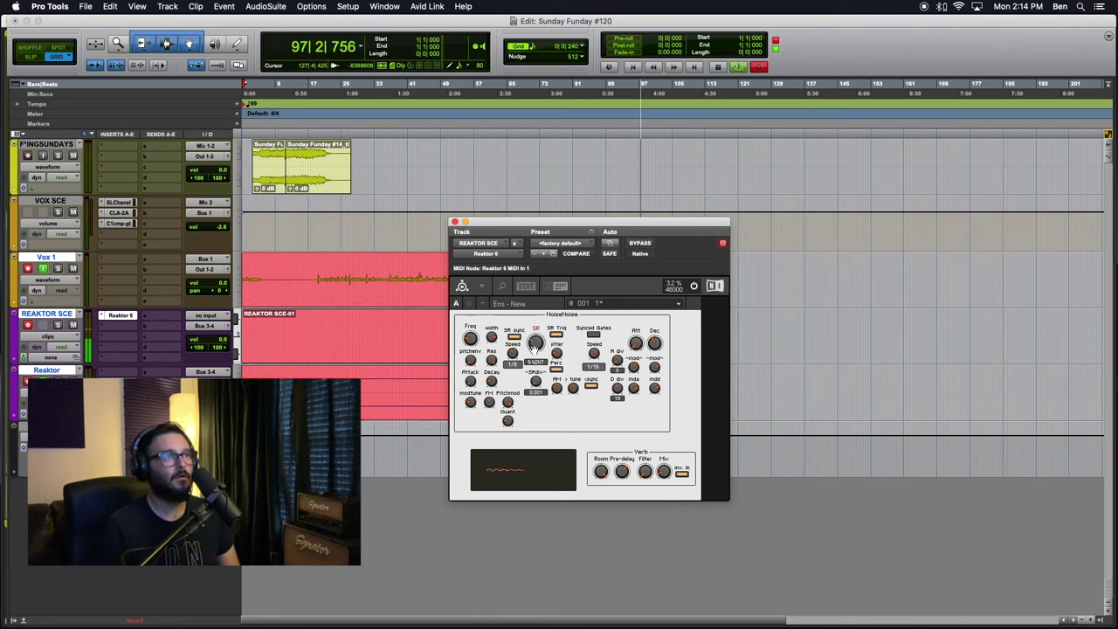
pyautogui.moveTo(512, 358)
pyautogui.mouseDown()
pyautogui.moveTo(511, 314)
pyautogui.moveTo(512, 382)
pyautogui.moveTo(503, 336)
pyautogui.moveTo(507, 345)
pyautogui.mouseUp()
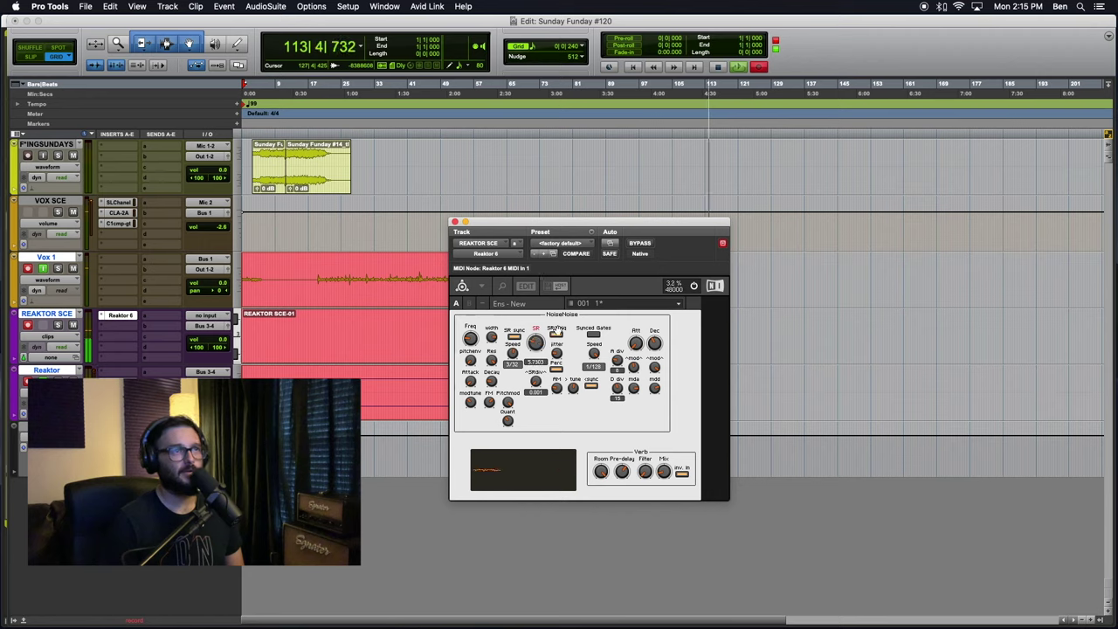
pyautogui.click(557, 333)
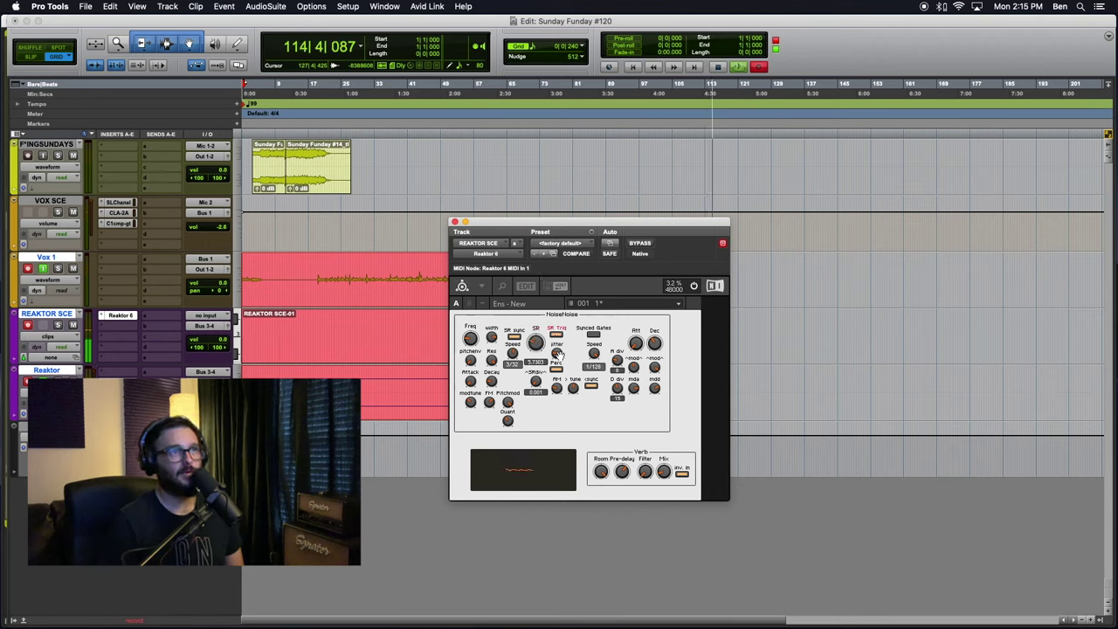
pyautogui.click(558, 353)
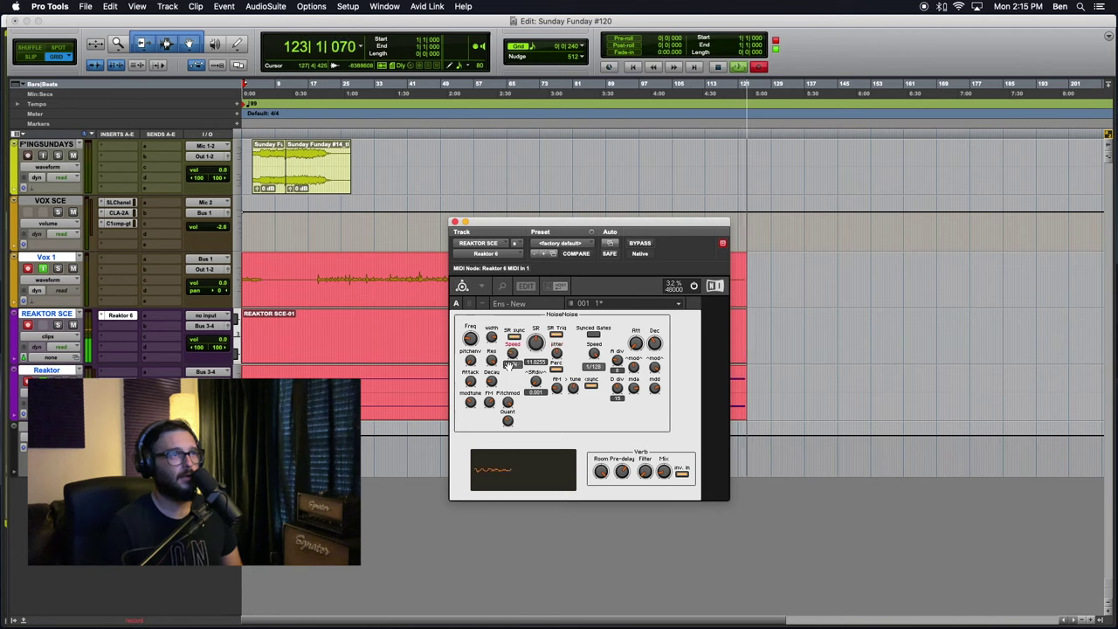
# Step: Load snapshot 2 of the NoiseNoise ensemble and lower its SR rate
pyautogui.click(594, 333)
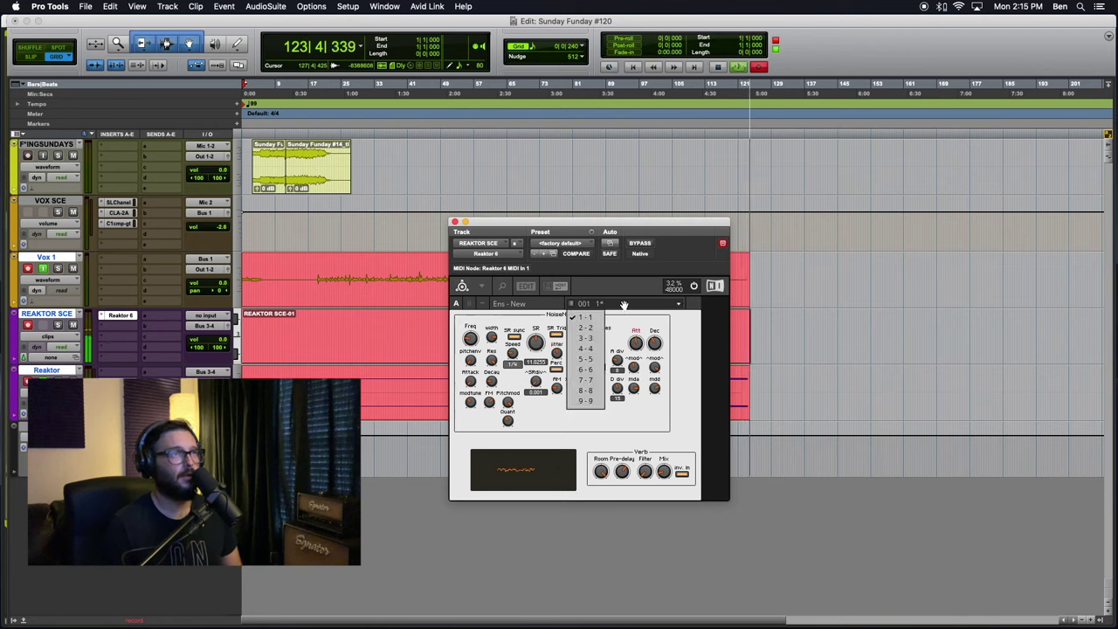
pyautogui.click(597, 328)
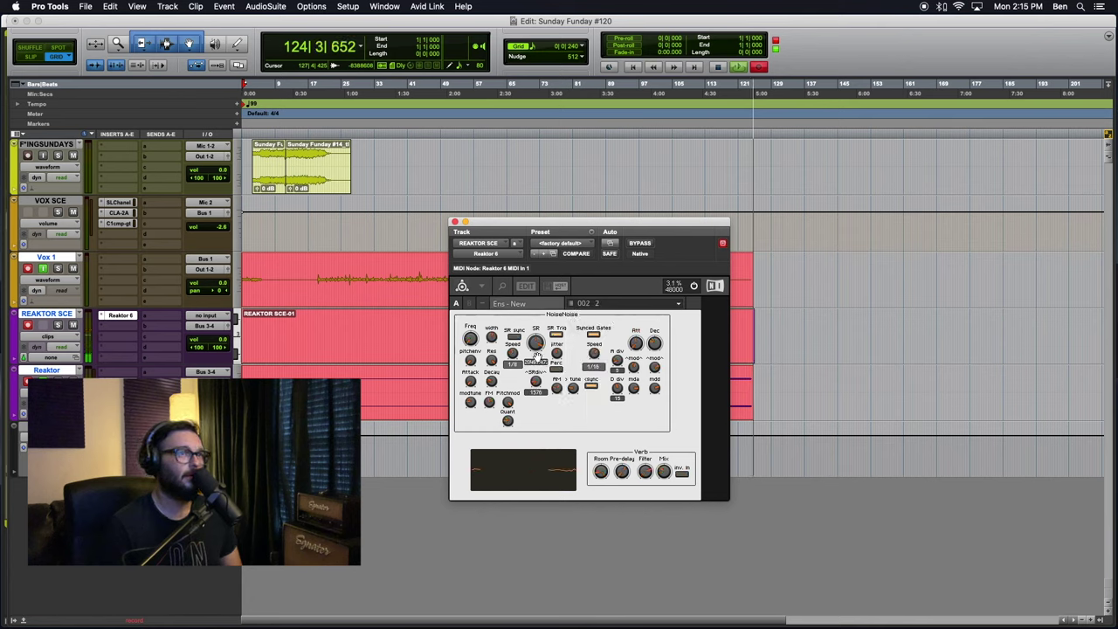
pyautogui.moveTo(535, 341); pyautogui.dragTo(541, 361)
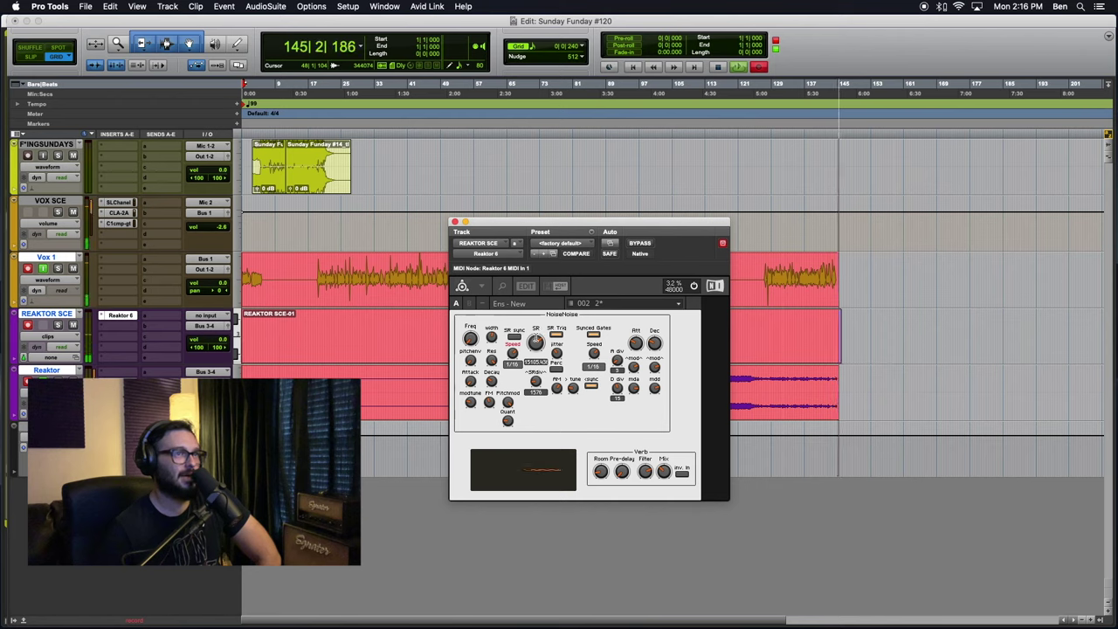
# Step: Load snapshot 3 of the NoiseNoise ensemble and lower the reverb's Room amount
pyautogui.click(591, 304)
pyautogui.click(585, 338)
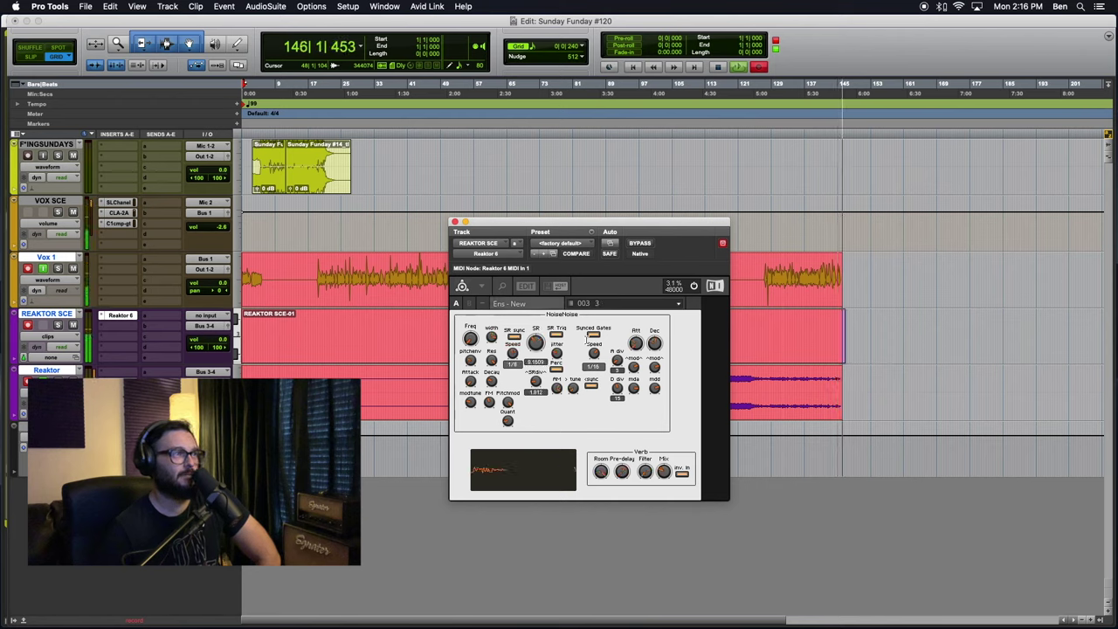
pyautogui.moveTo(600, 471); pyautogui.dragTo(602, 517)
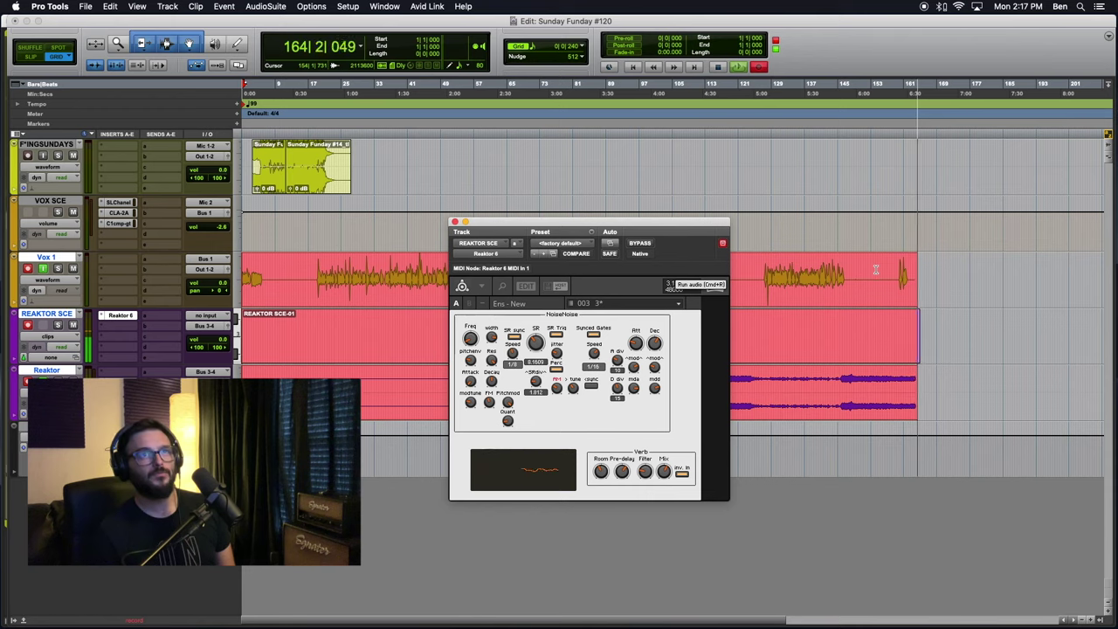
# Step: Lower the SR rate, change the Synced Gates Speed to 1/32 and set the SR sync Speed to 1/4
pyautogui.press('r')
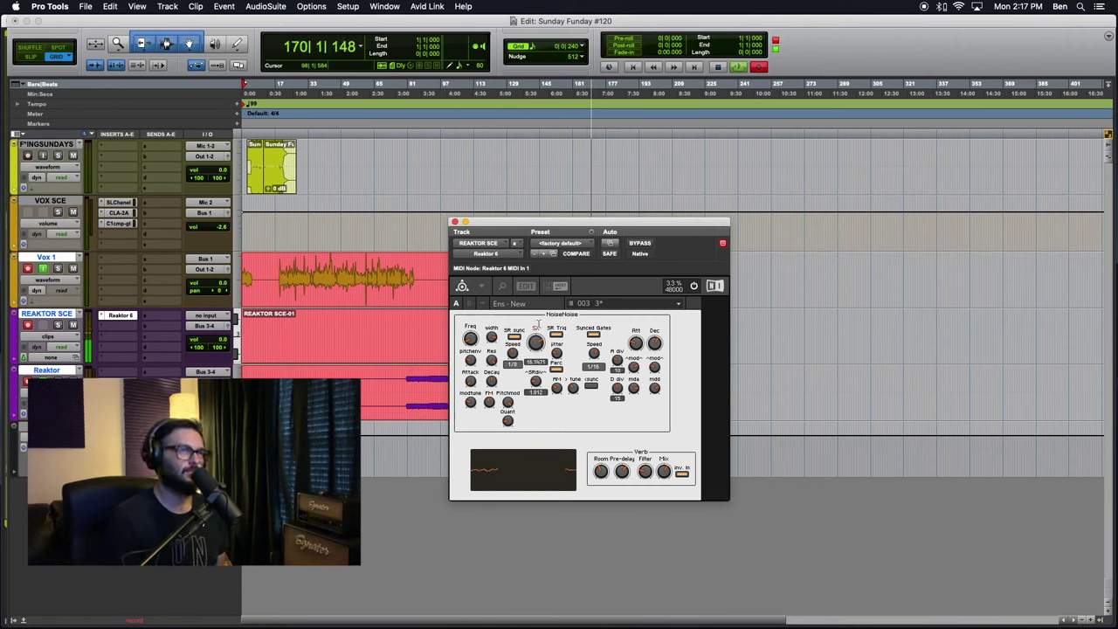
pyautogui.moveTo(536, 345); pyautogui.dragTo(556, 368)
pyautogui.click(593, 351)
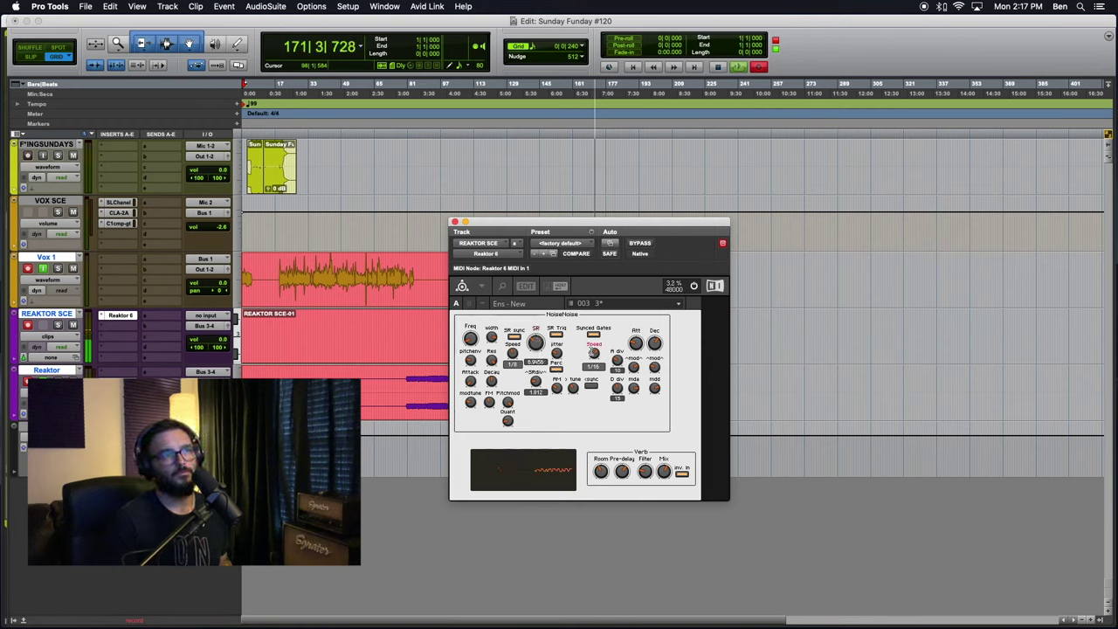
pyautogui.click(593, 335)
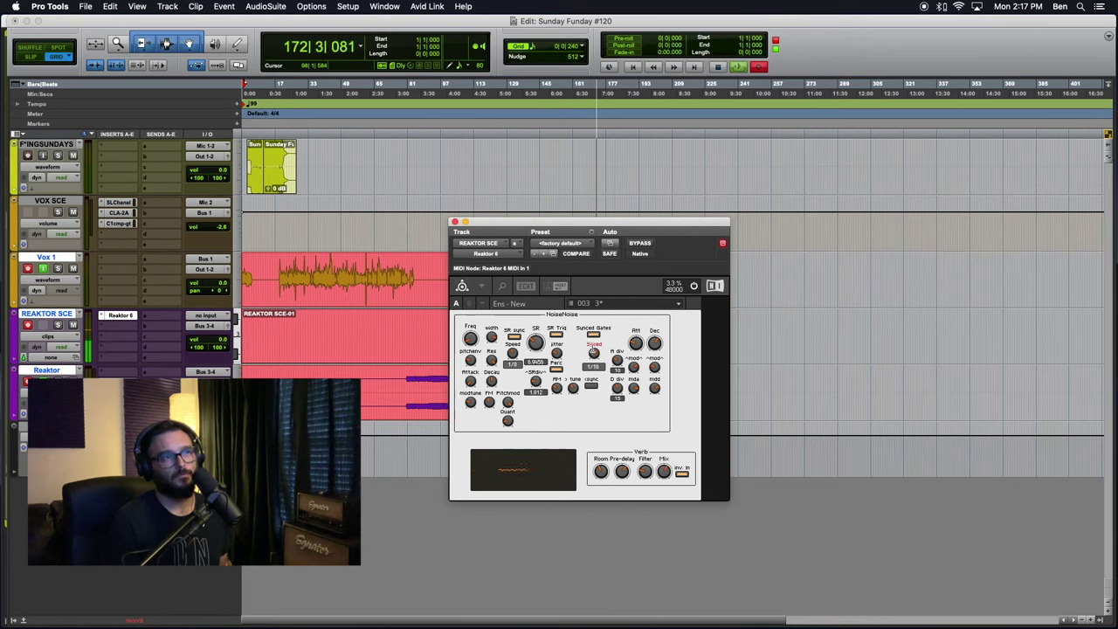
pyautogui.moveTo(594, 351); pyautogui.dragTo(592, 343)
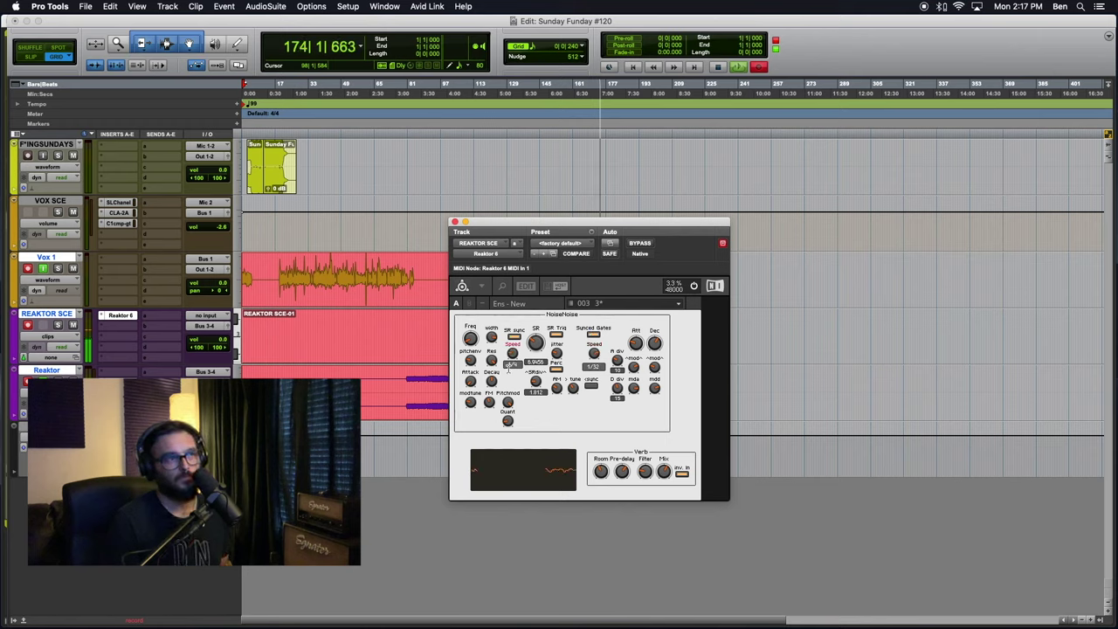
pyautogui.moveTo(510, 363); pyautogui.dragTo(507, 378)
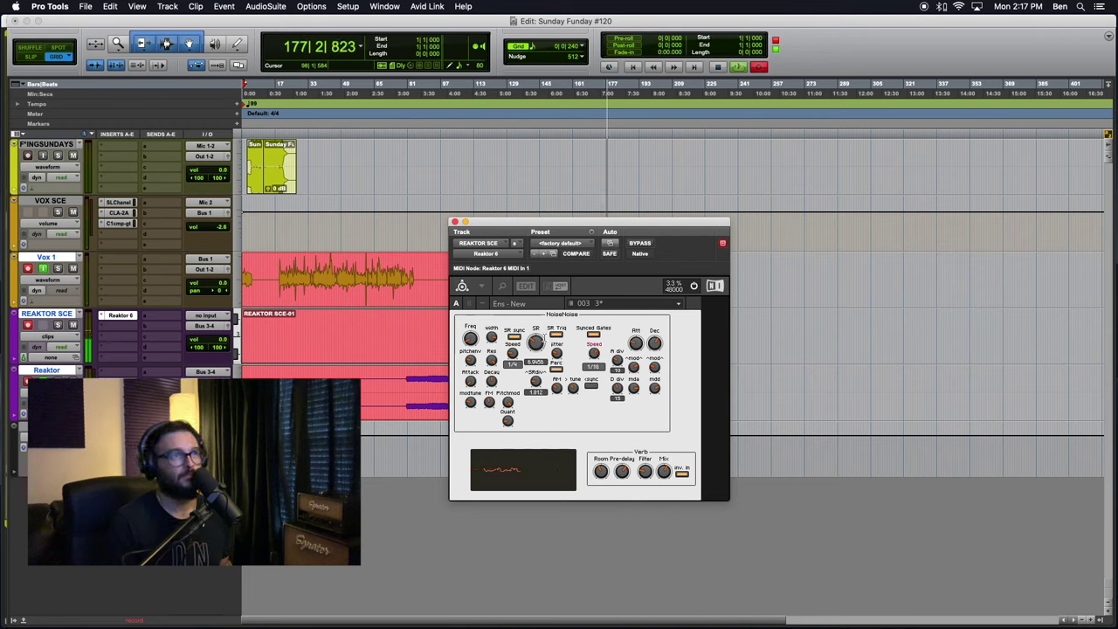
pyautogui.click(622, 304)
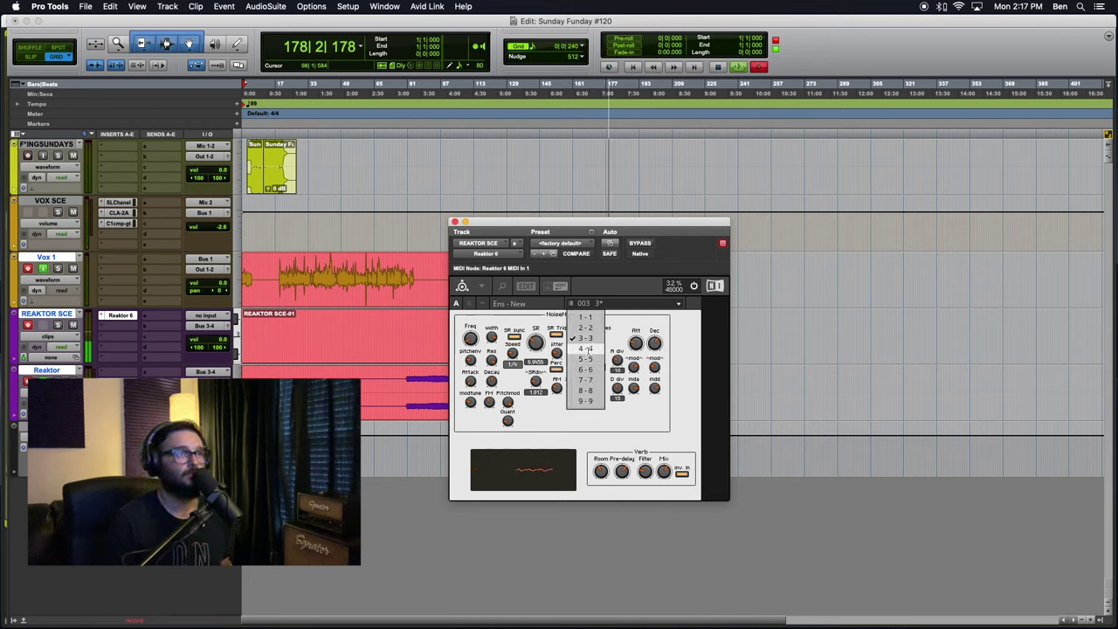
pyautogui.click(673, 316)
pyautogui.click(657, 332)
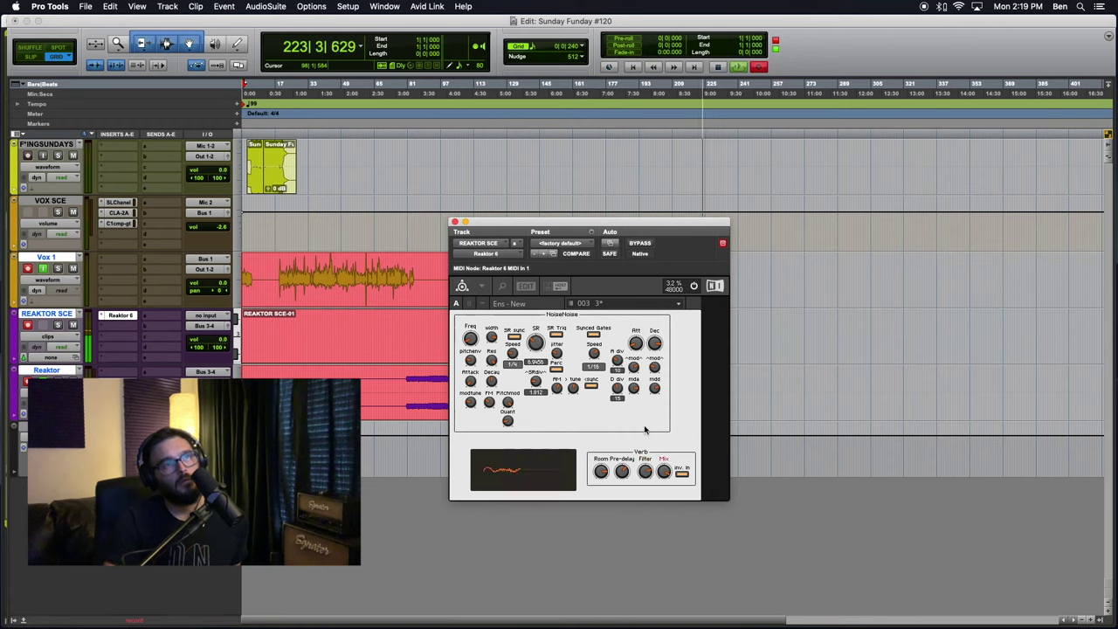
# Step: Start MIDI & OSC Learn for the Dec knob, the reverb's Mix knob and the AM knob, one after another
pyautogui.rightClick(654, 345)
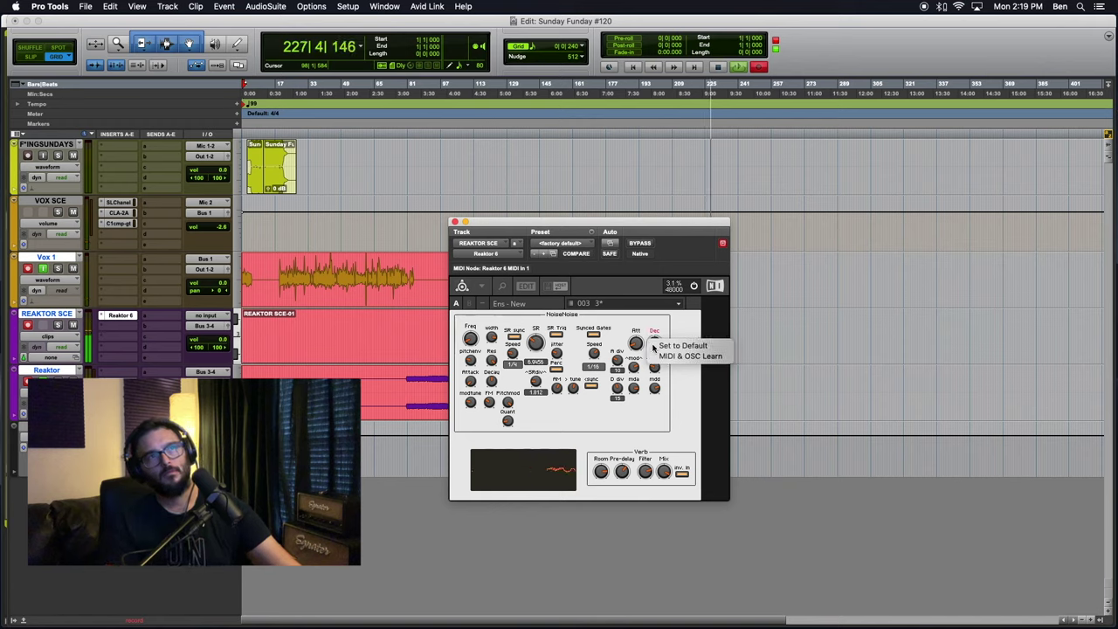
pyautogui.click(668, 356)
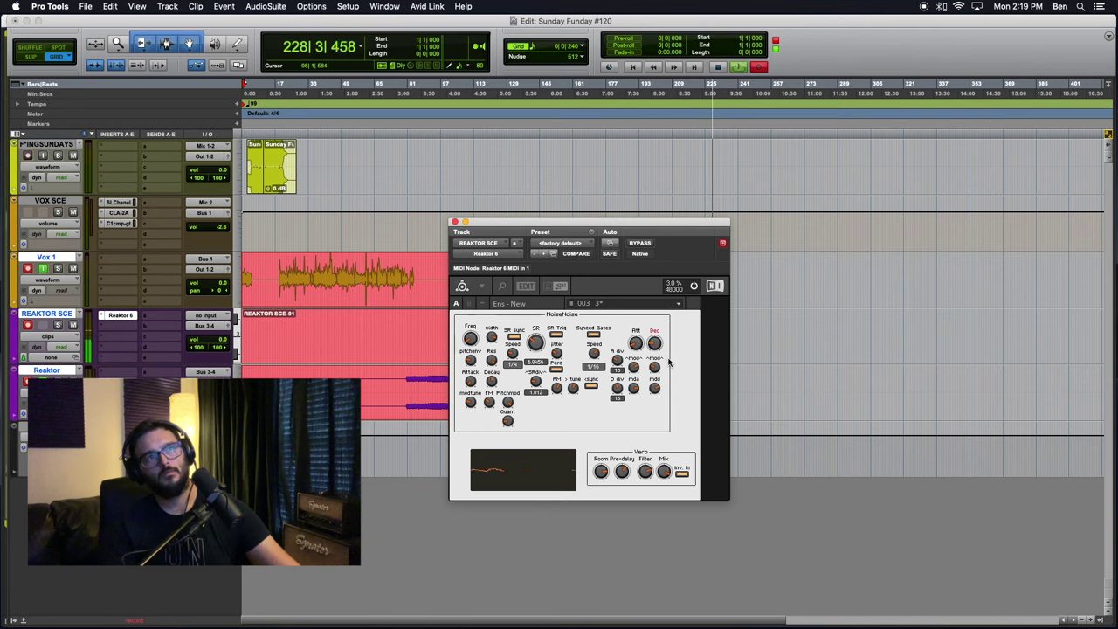
pyautogui.rightClick(664, 471)
pyautogui.click(678, 481)
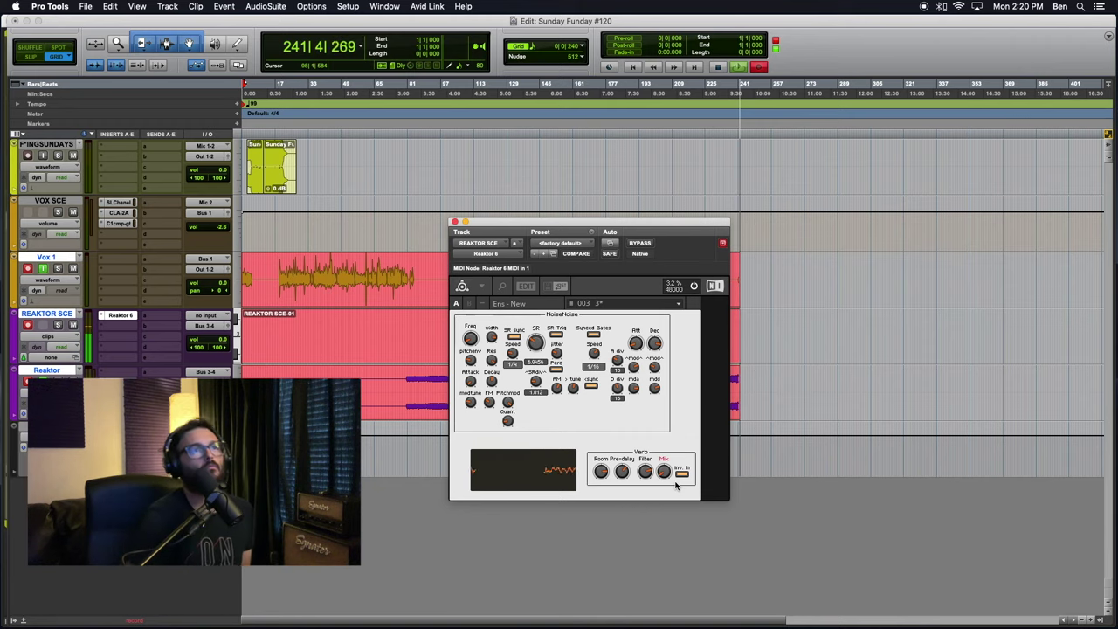
pyautogui.rightClick(560, 389)
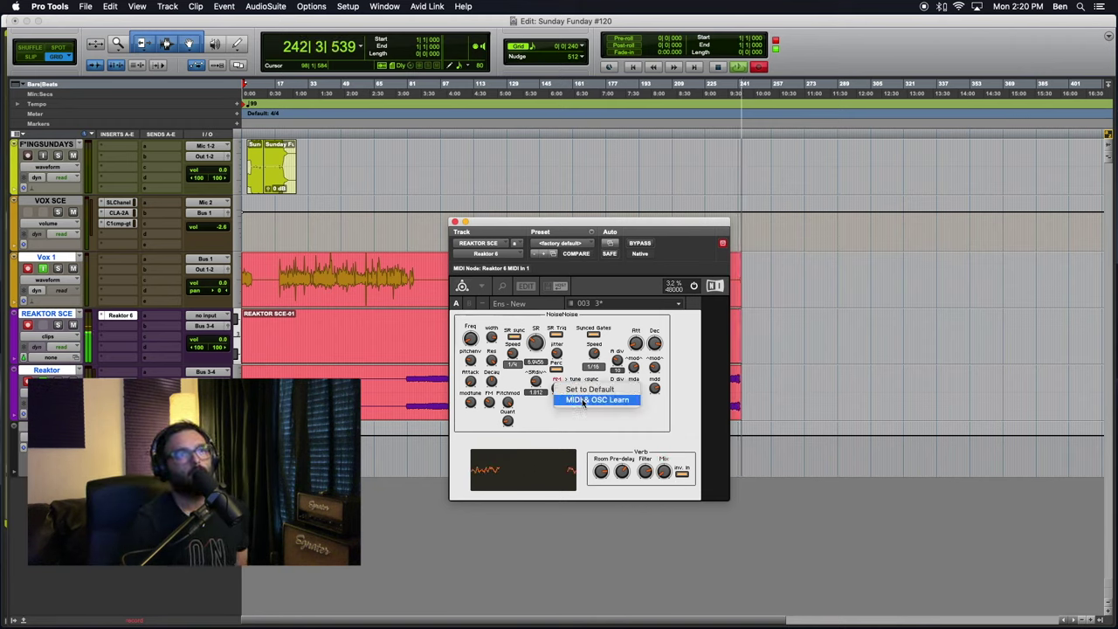
pyautogui.click(583, 400)
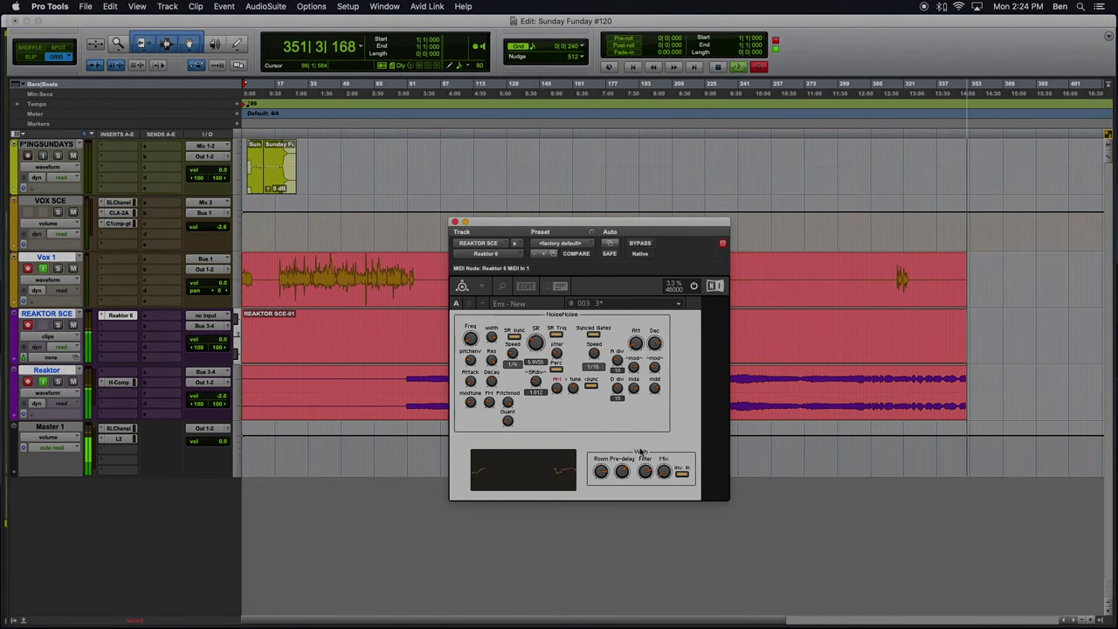
# Step: With edit mode on, set the SR sync Speed to 1/2 and the Synced Gates Speed to 1bar, and turn off the sync switch beside AM tune
pyautogui.click(529, 289)
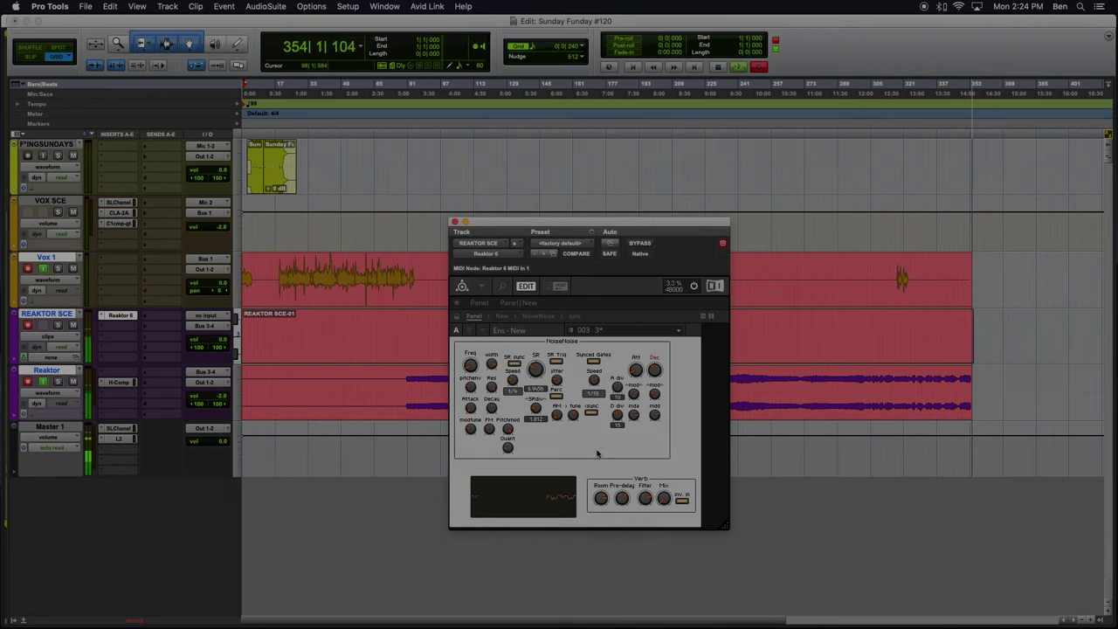
pyautogui.moveTo(512, 393); pyautogui.dragTo(511, 383)
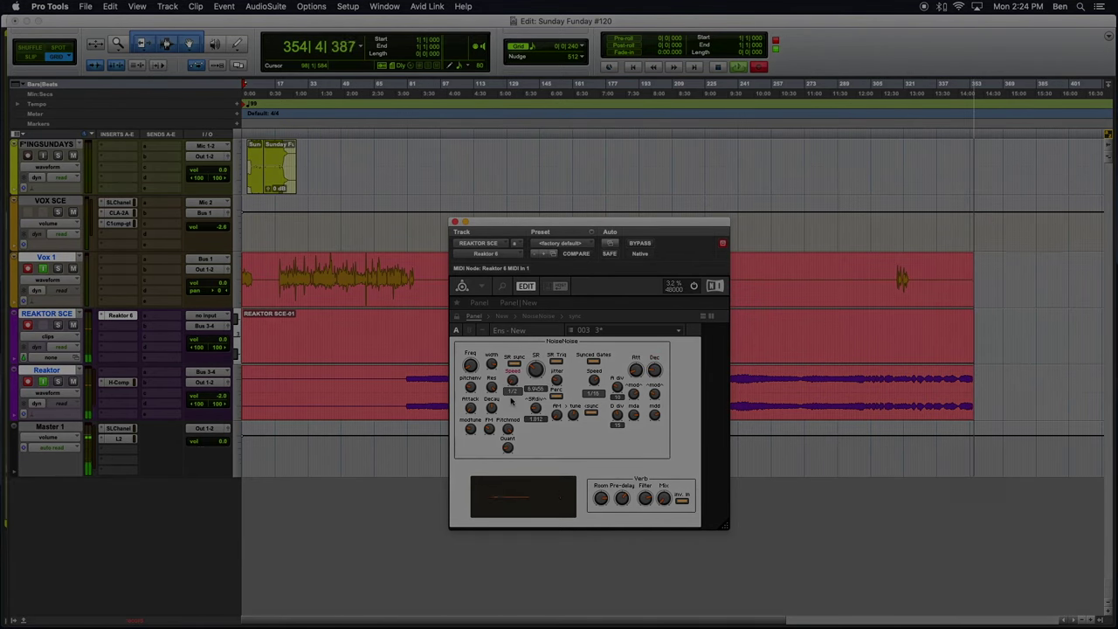
pyautogui.moveTo(593, 379); pyautogui.dragTo(593, 374)
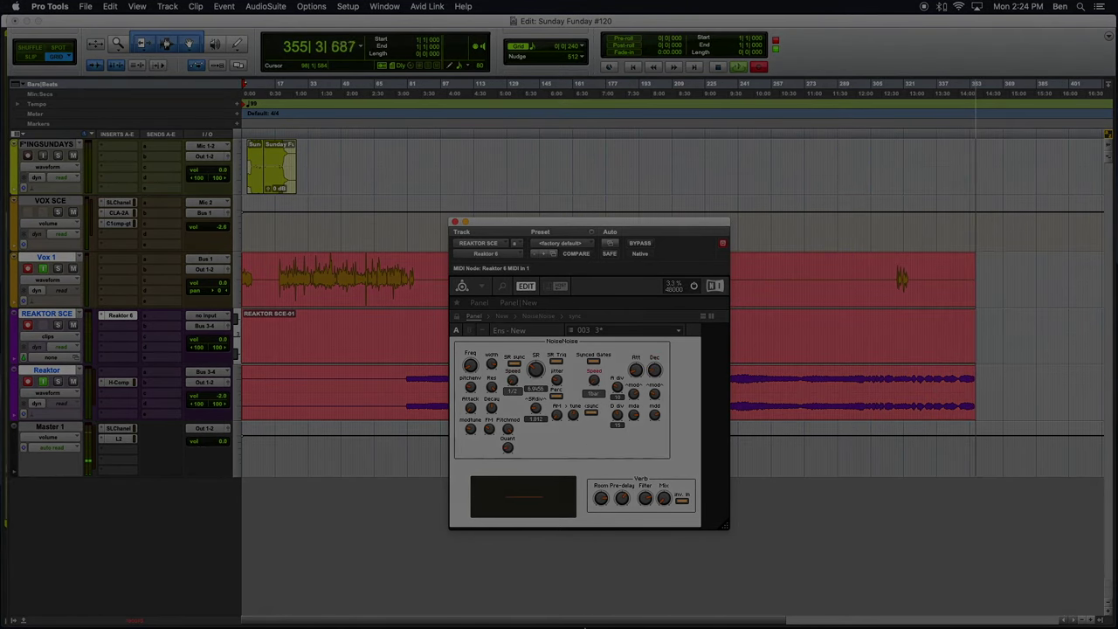
pyautogui.click(592, 415)
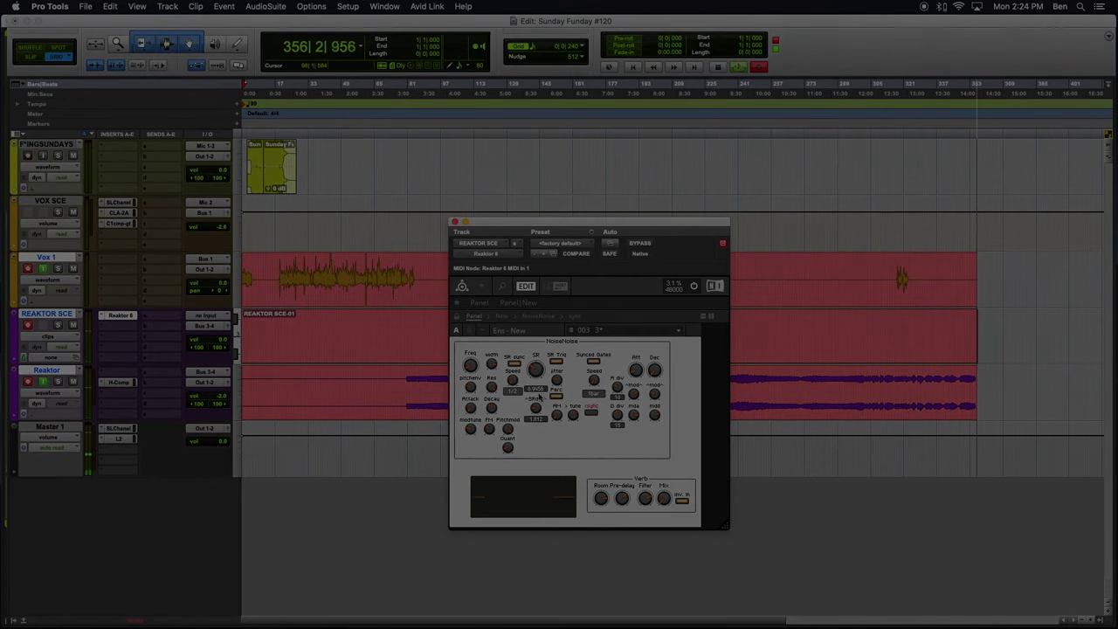
pyautogui.click(469, 365)
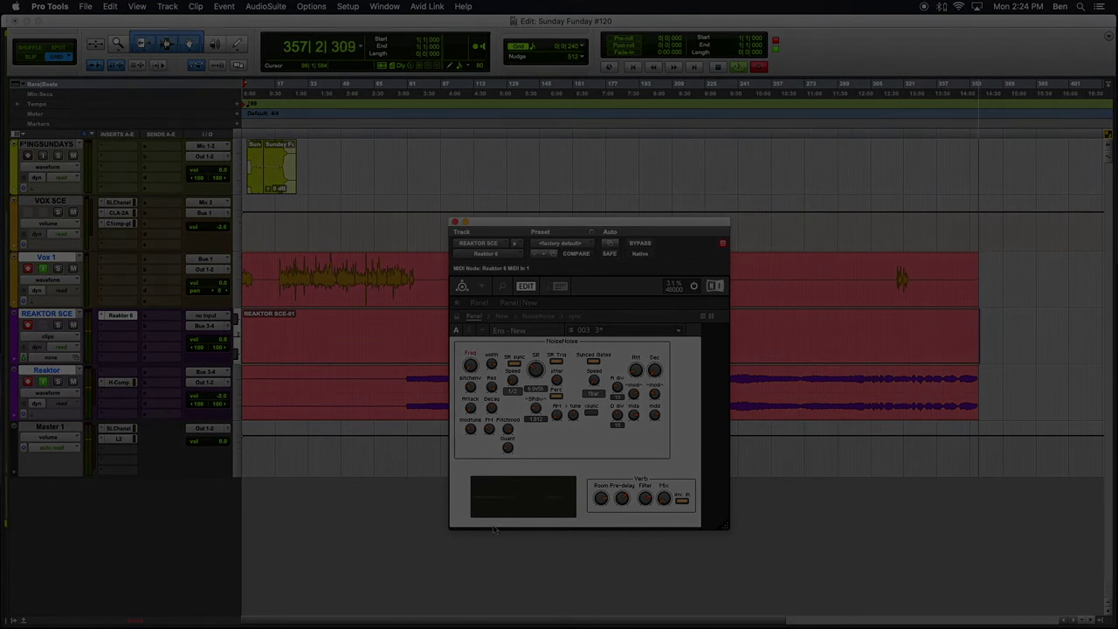